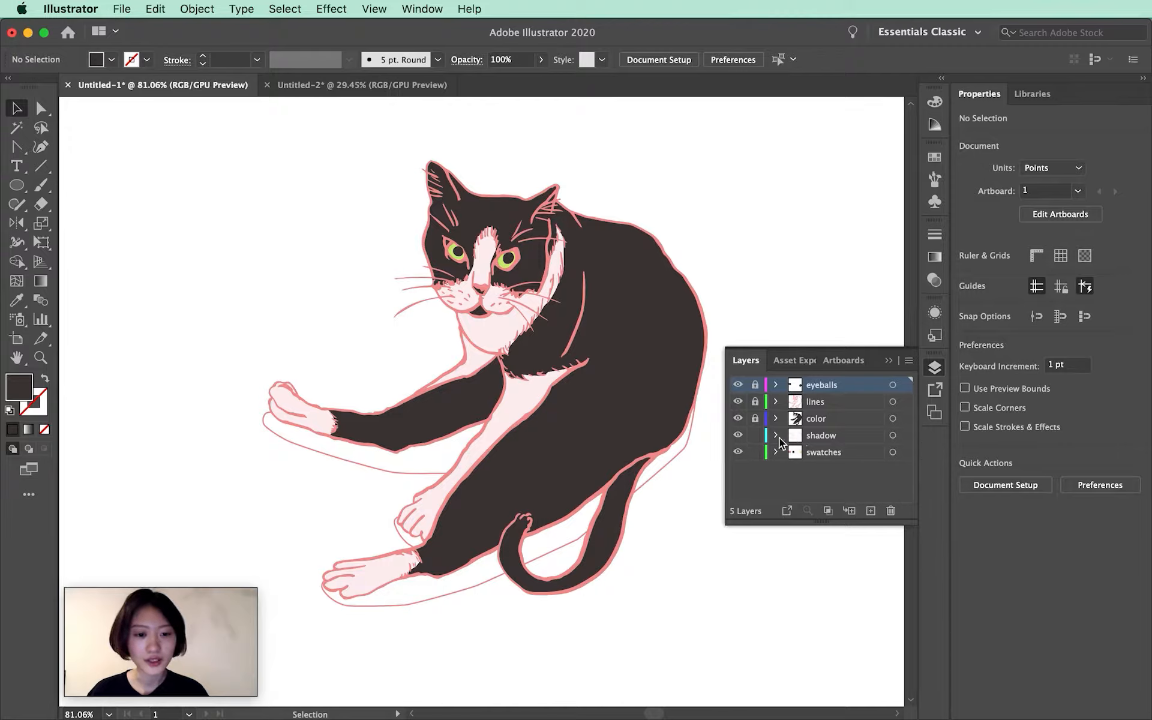
# Step: Create a 3 pt by 3 pt circle on the shadow layer in the empty area beside the cat
pyautogui.click(738, 436)
pyautogui.click(738, 436)
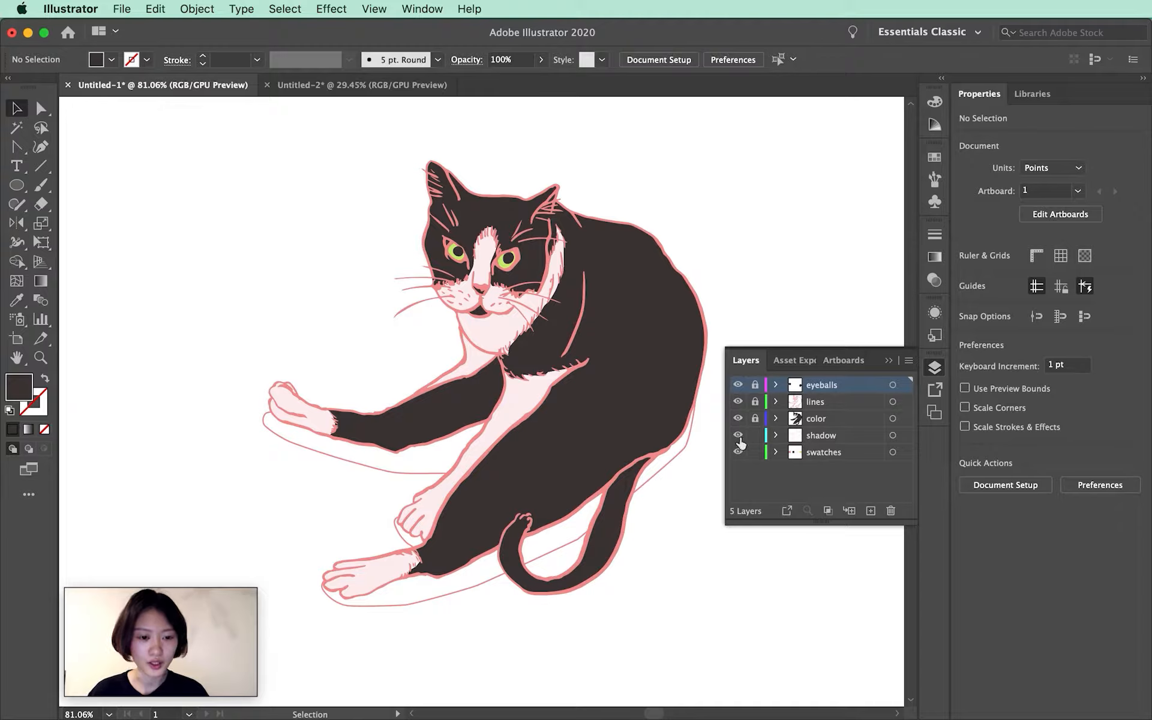
pyautogui.click(824, 434)
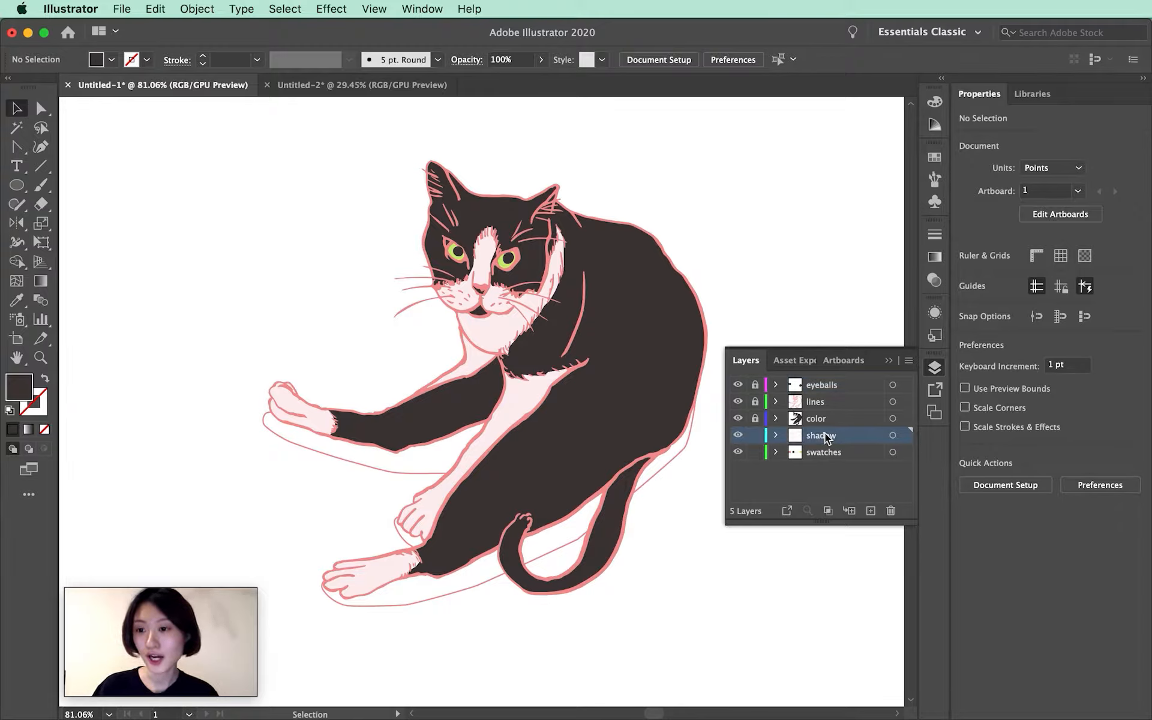
pyautogui.click(17, 185)
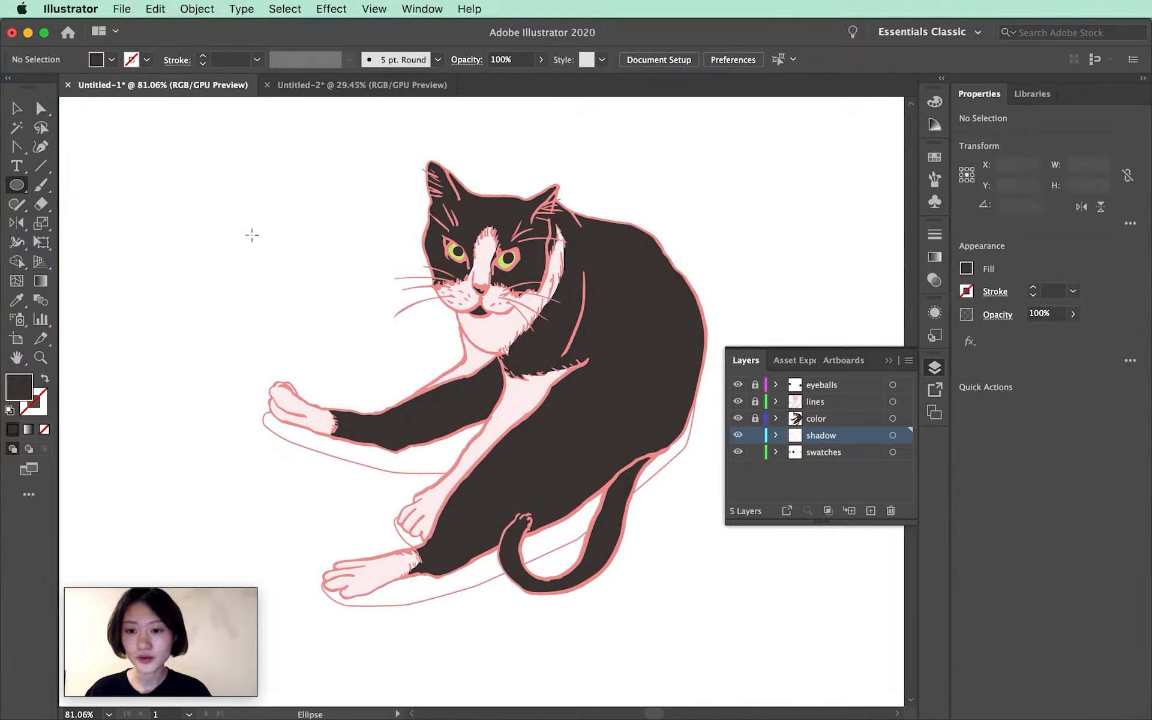
pyautogui.click(286, 253)
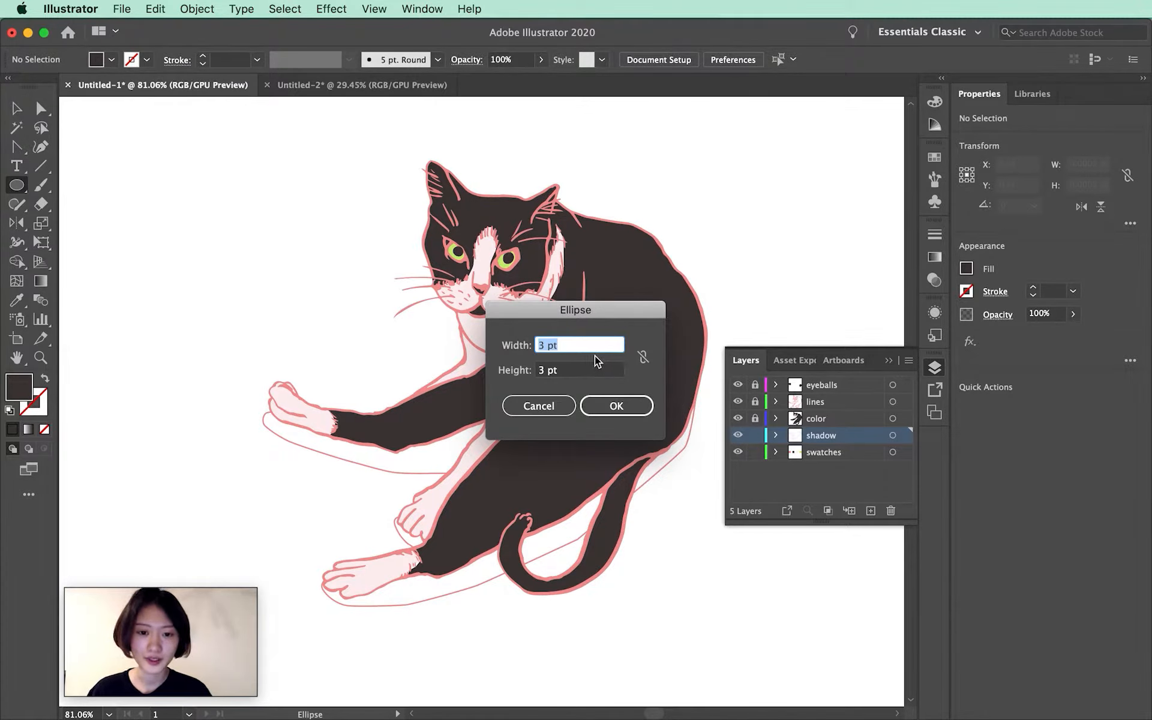
pyautogui.click(605, 399)
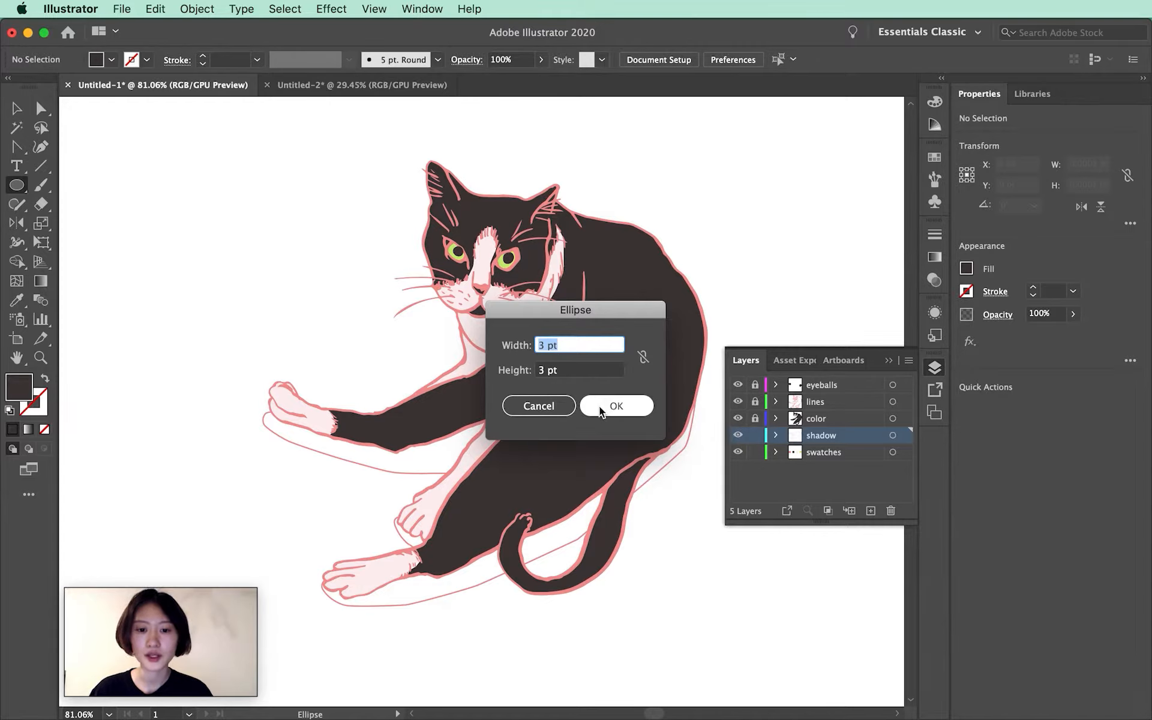
pyautogui.press('v')
# Step: Make a new pattern from the small circle
pyautogui.moveTo(253, 225); pyautogui.dragTo(335, 277)
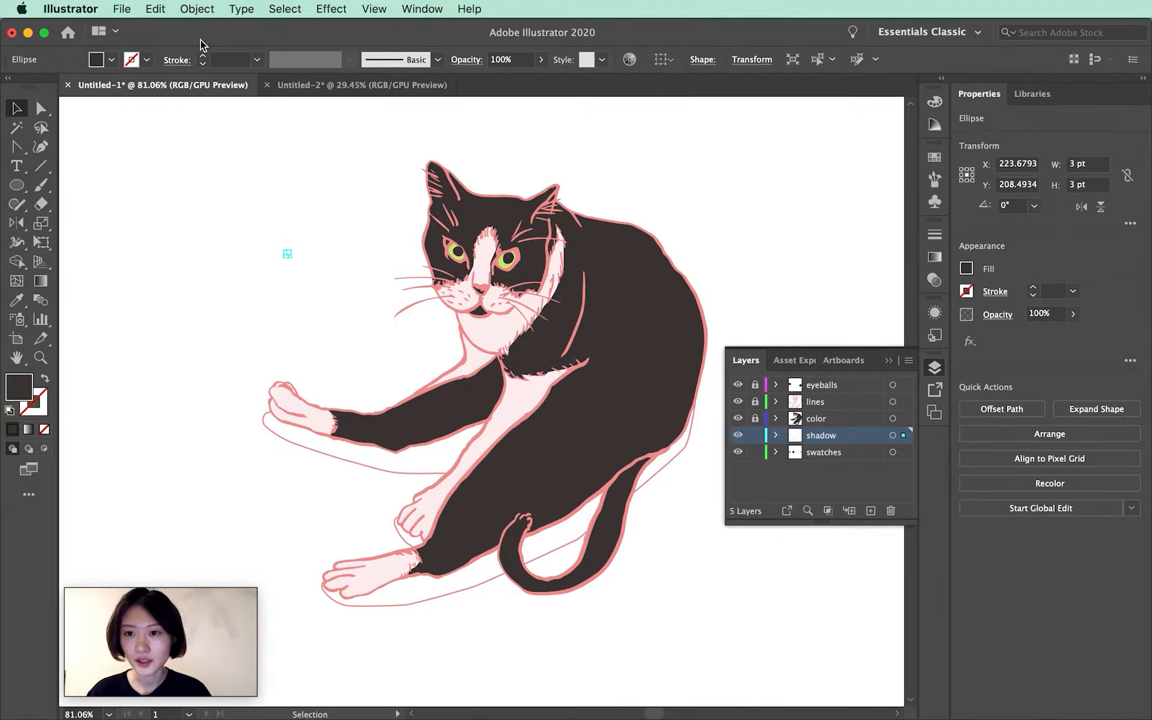
pyautogui.click(197, 14)
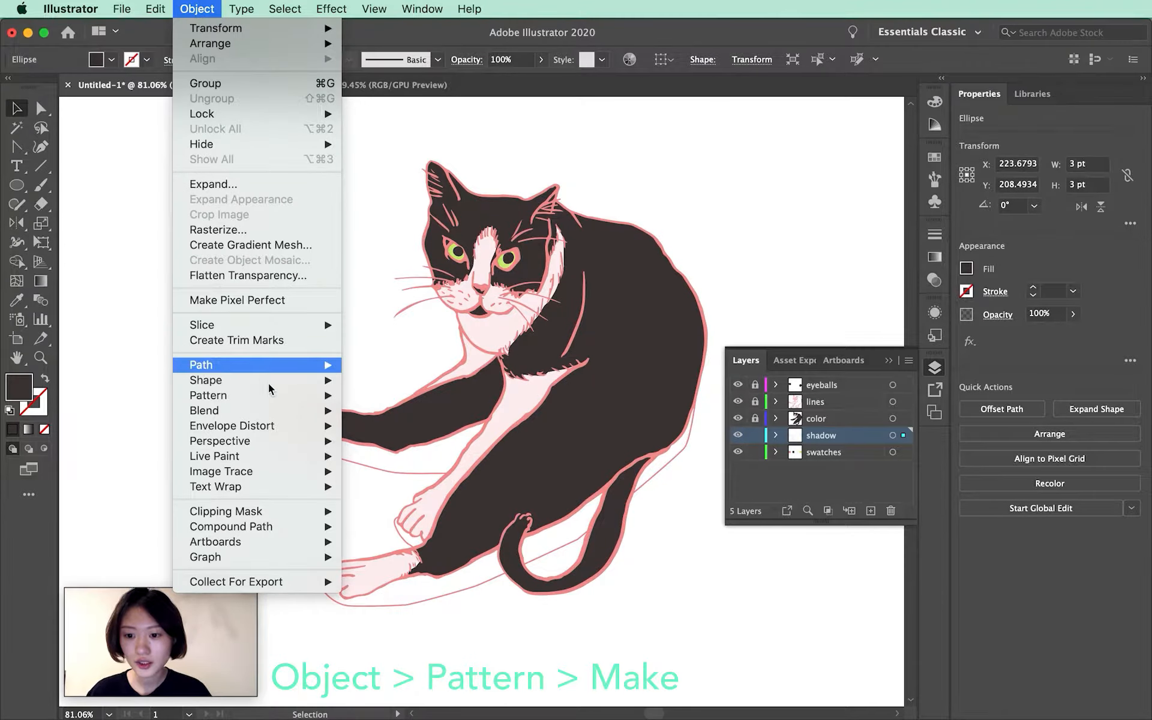
pyautogui.moveTo(273, 403)
pyautogui.click(395, 397)
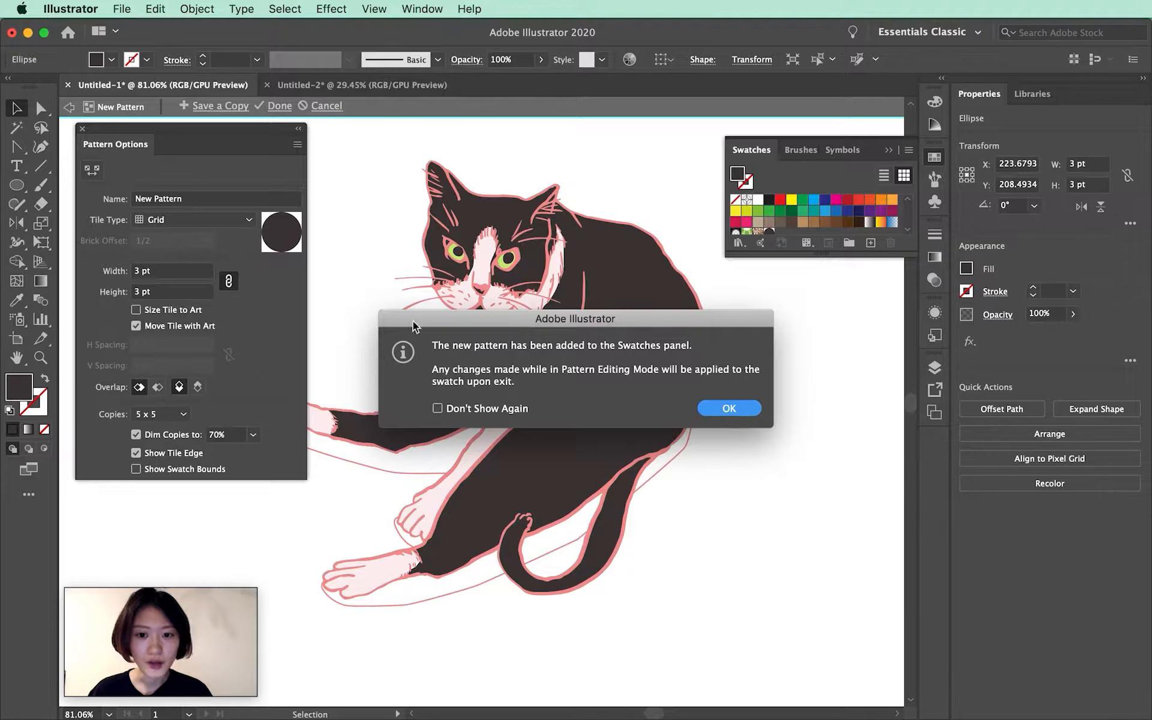
pyautogui.click(729, 409)
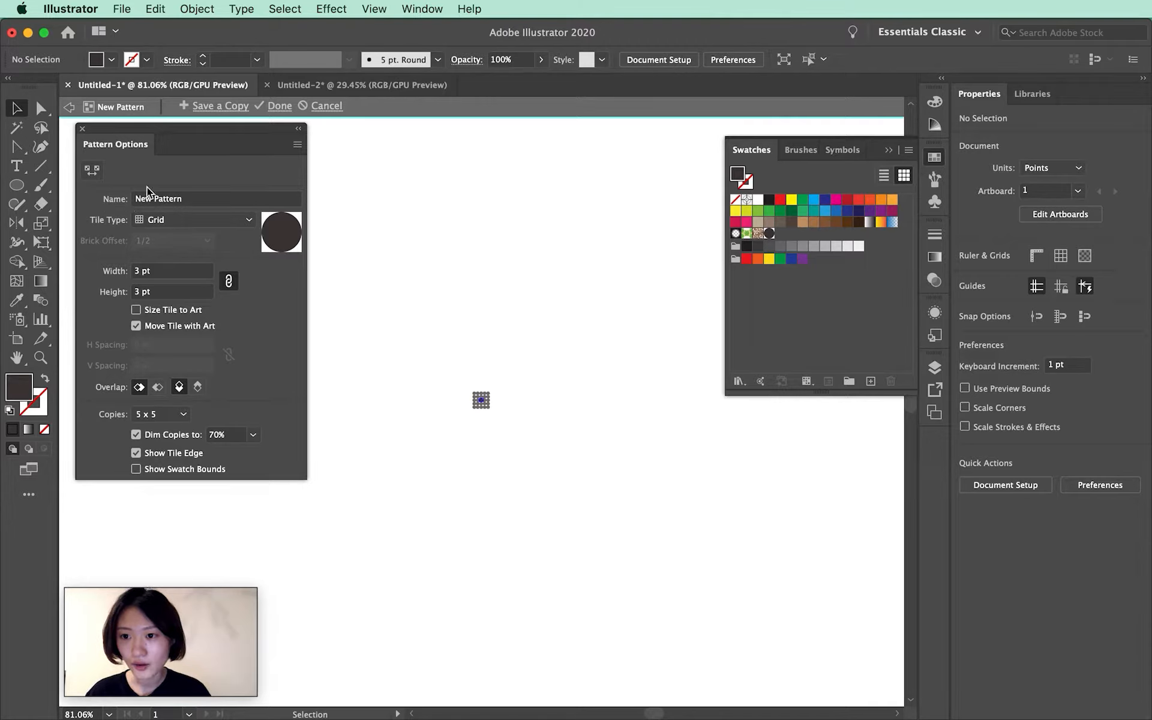
# Step: Name the new pattern Shadow
pyautogui.moveTo(159, 132); pyautogui.dragTo(258, 180)
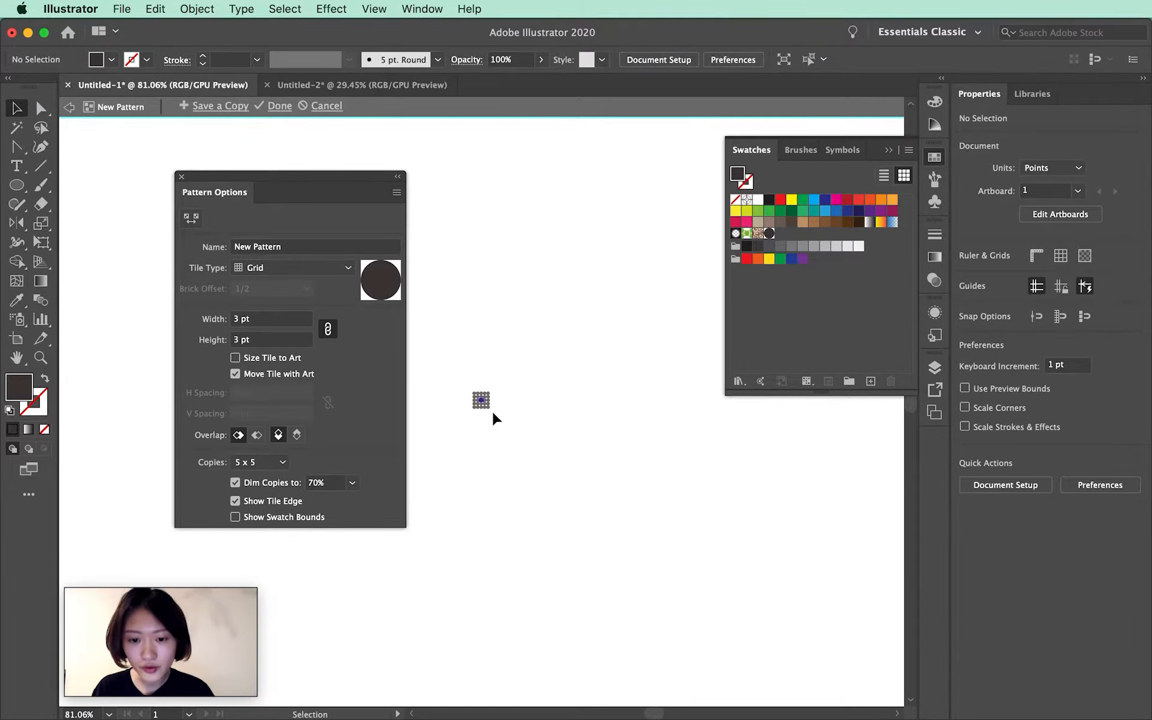
pyautogui.click(311, 248)
pyautogui.write('Sh')
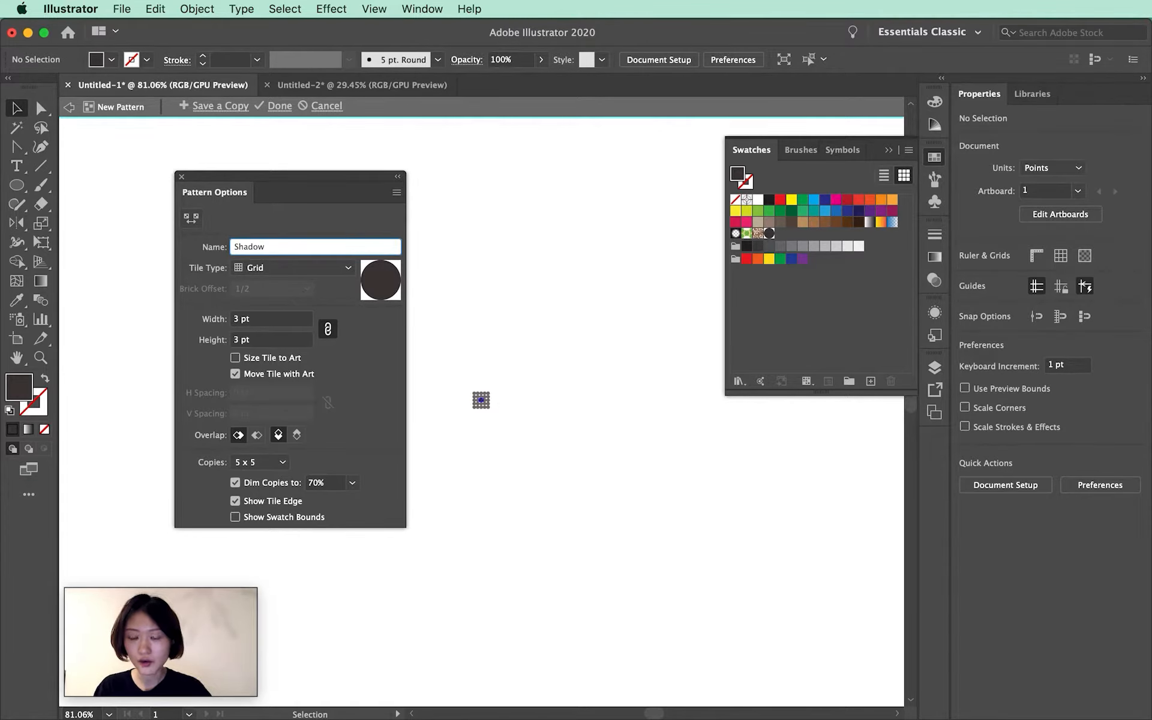
pyautogui.write('adow')
pyautogui.press('Return')
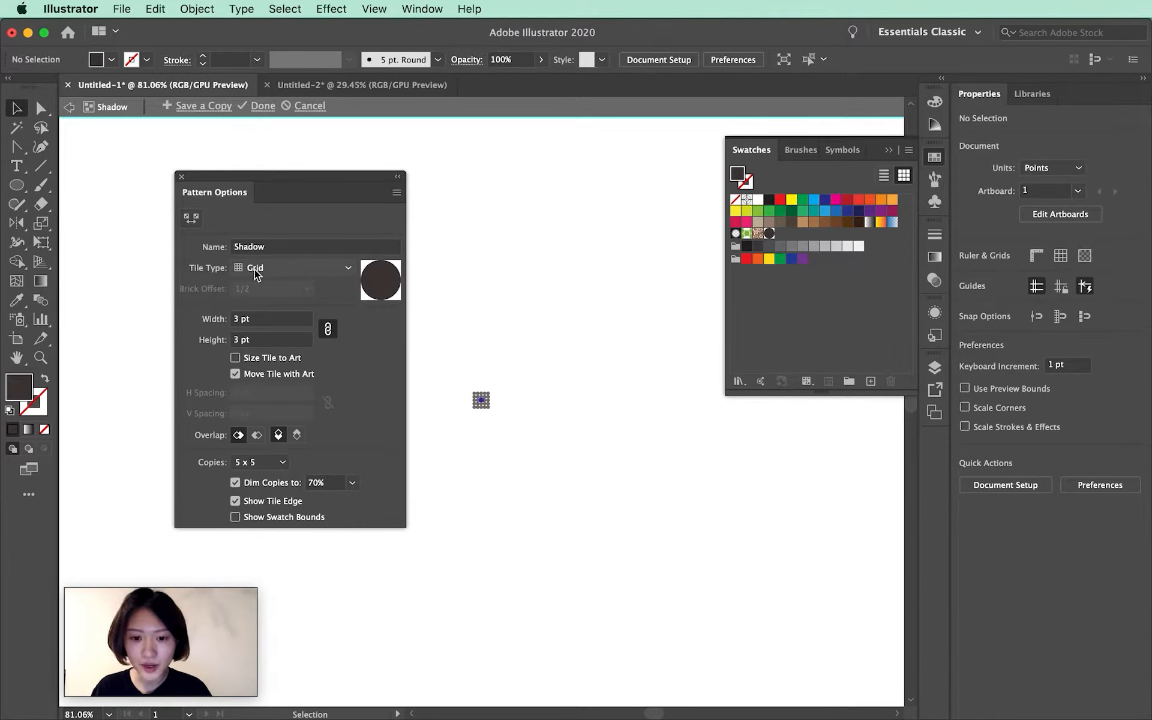
# Step: Try the Brick by Row, Brick by Column, Hex by Column and Hex by Row tile types on the dot pattern
pyautogui.press('super+equal')
pyautogui.press('super+equal')
pyautogui.press('super+equal')
pyautogui.press('super+equal')
pyautogui.press('super+equal')
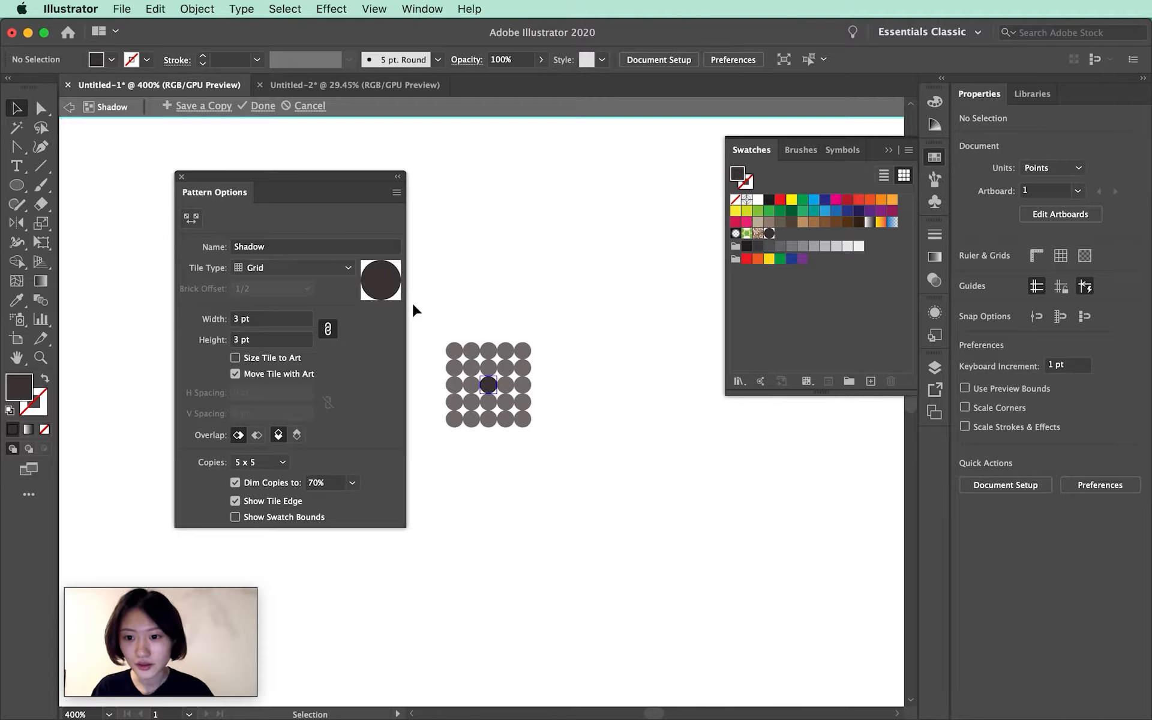
pyautogui.click(319, 265)
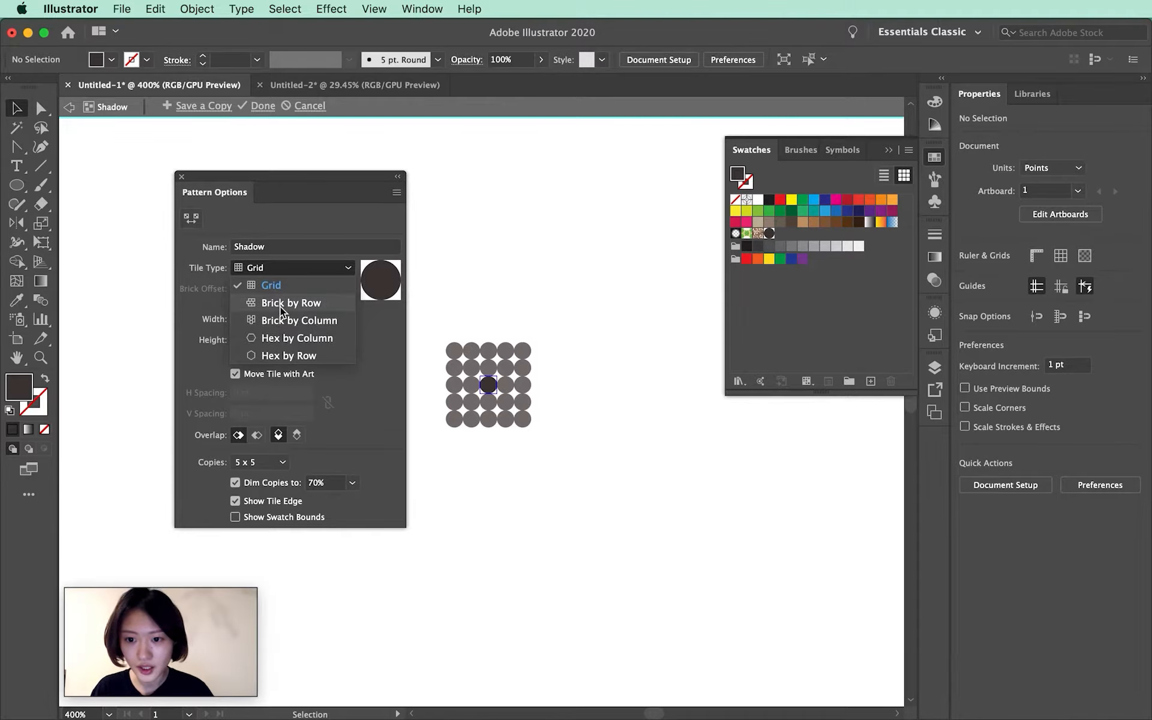
pyautogui.click(279, 303)
pyautogui.click(304, 270)
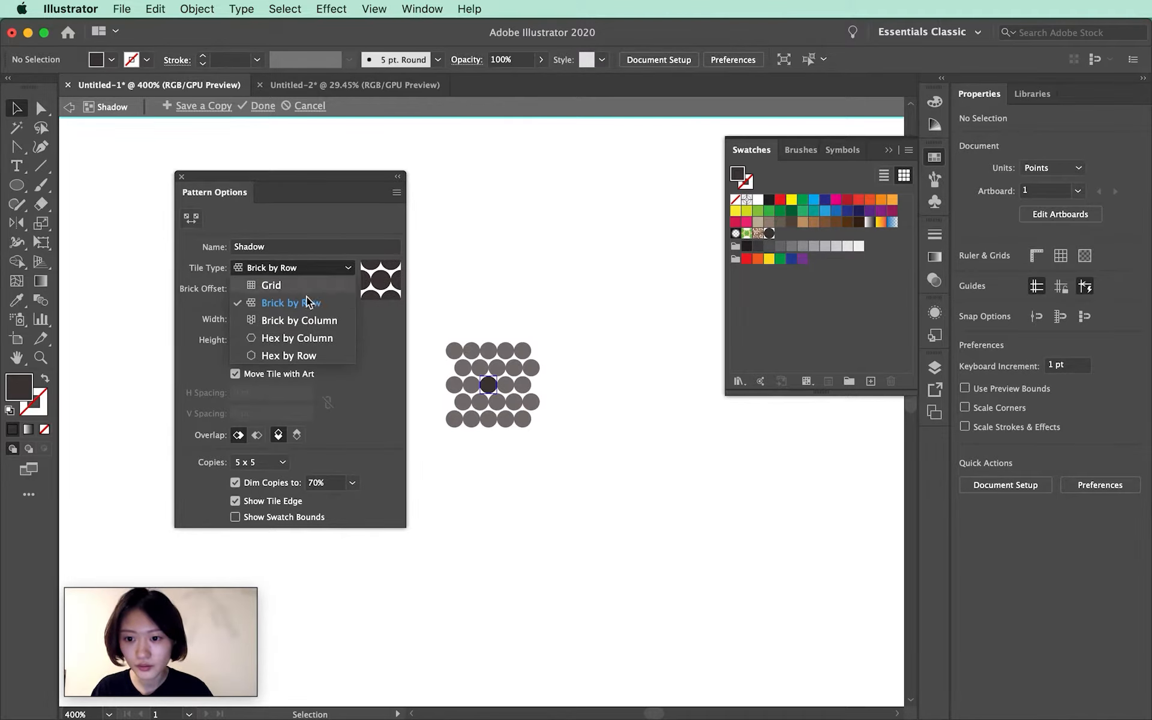
pyautogui.click(290, 324)
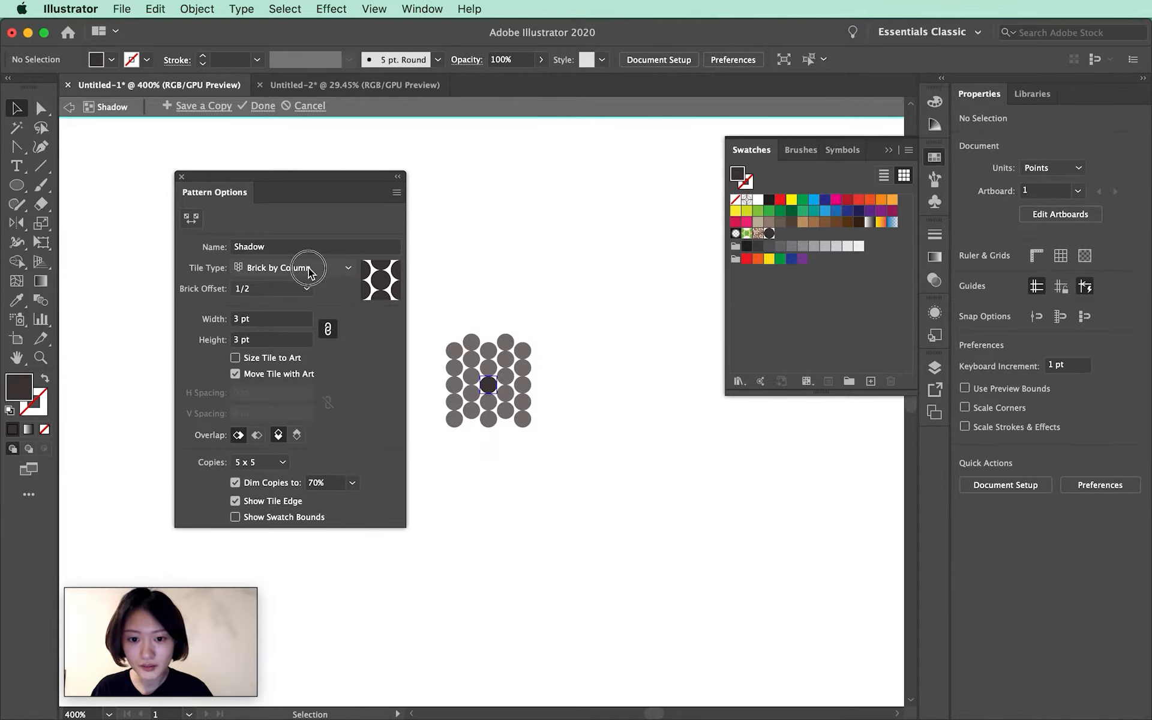
pyautogui.click(311, 271)
pyautogui.click(274, 343)
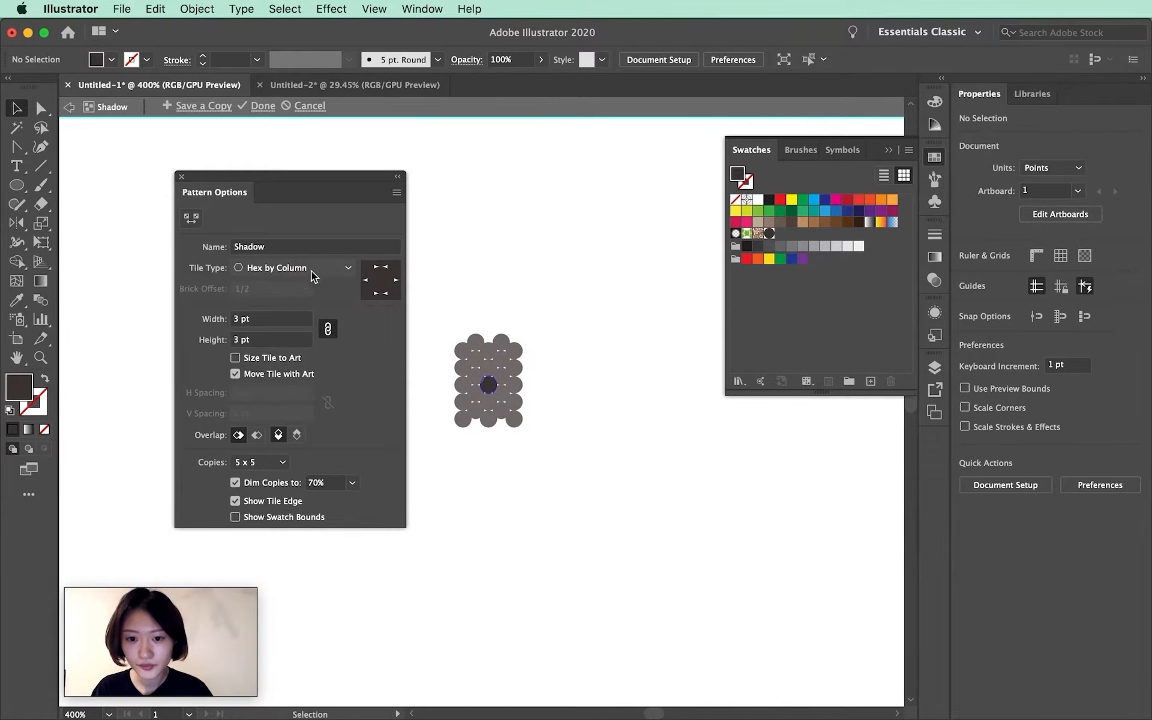
pyautogui.click(311, 272)
pyautogui.click(287, 356)
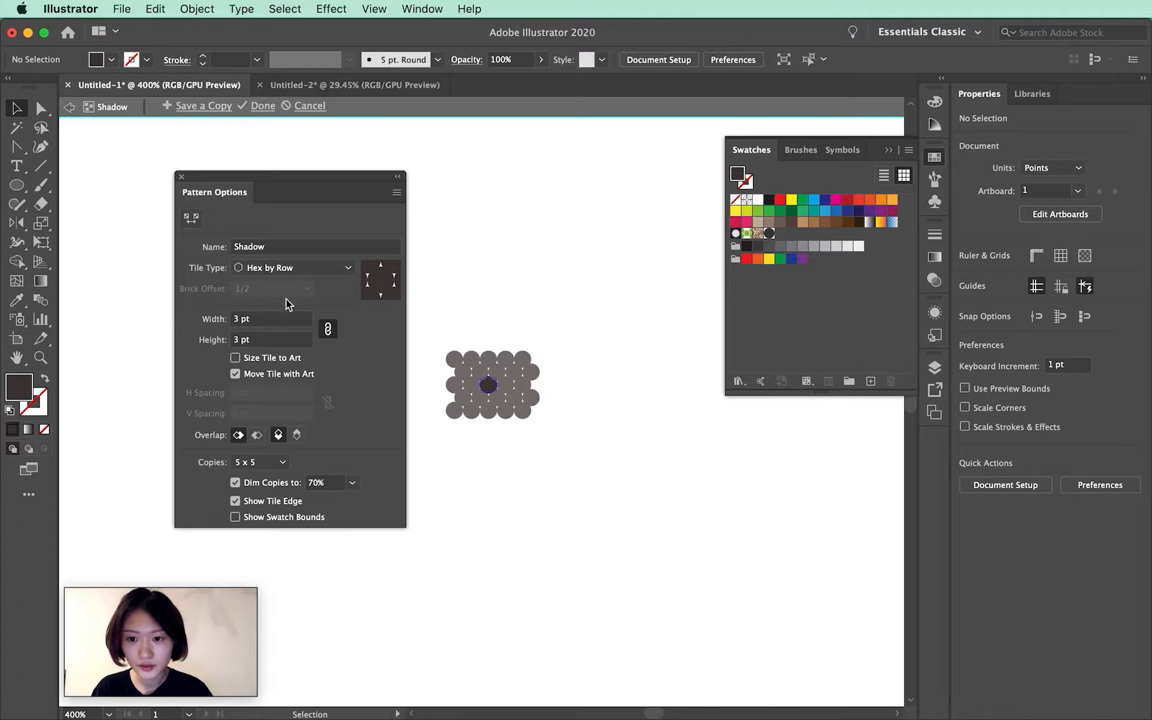
# Step: Set the pattern's tile type to Brick by Row with a brick offset of 1/2
pyautogui.click(288, 268)
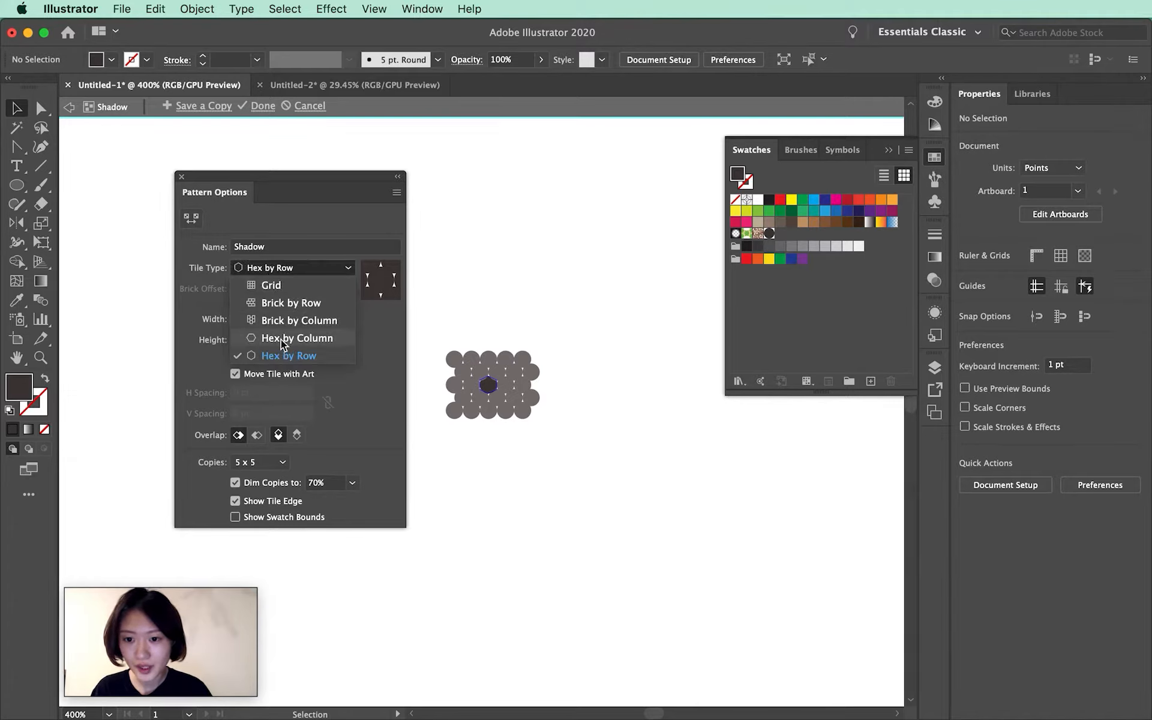
pyautogui.click(273, 303)
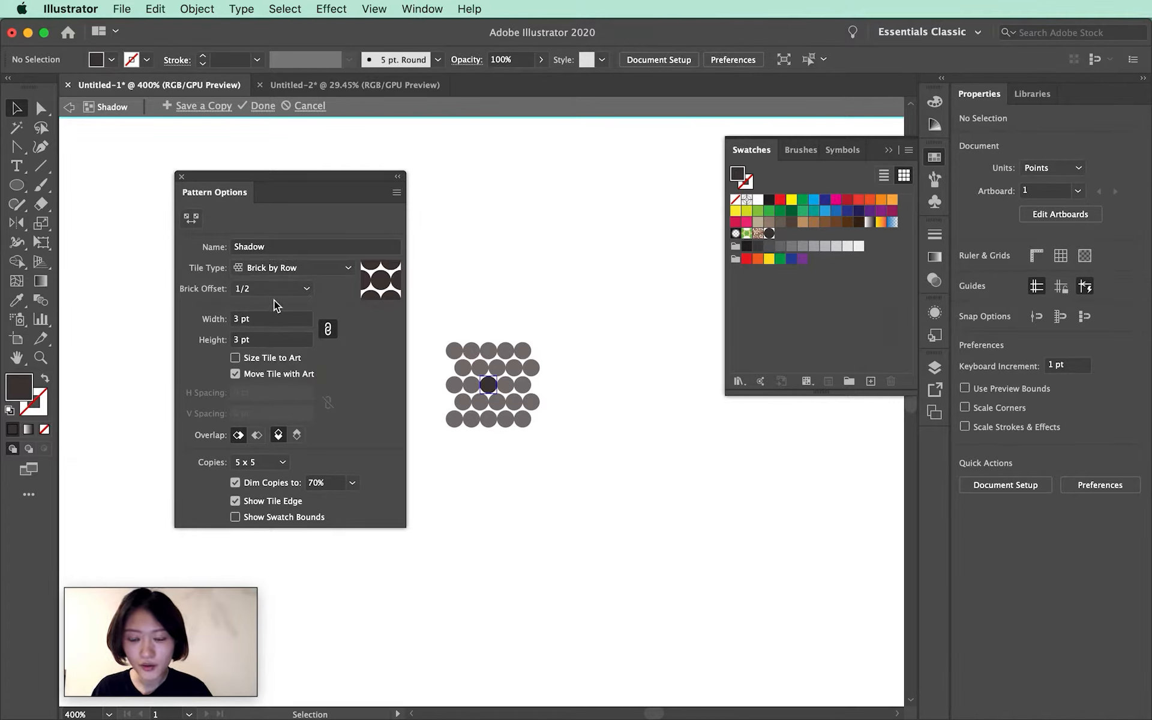
pyautogui.click(274, 296)
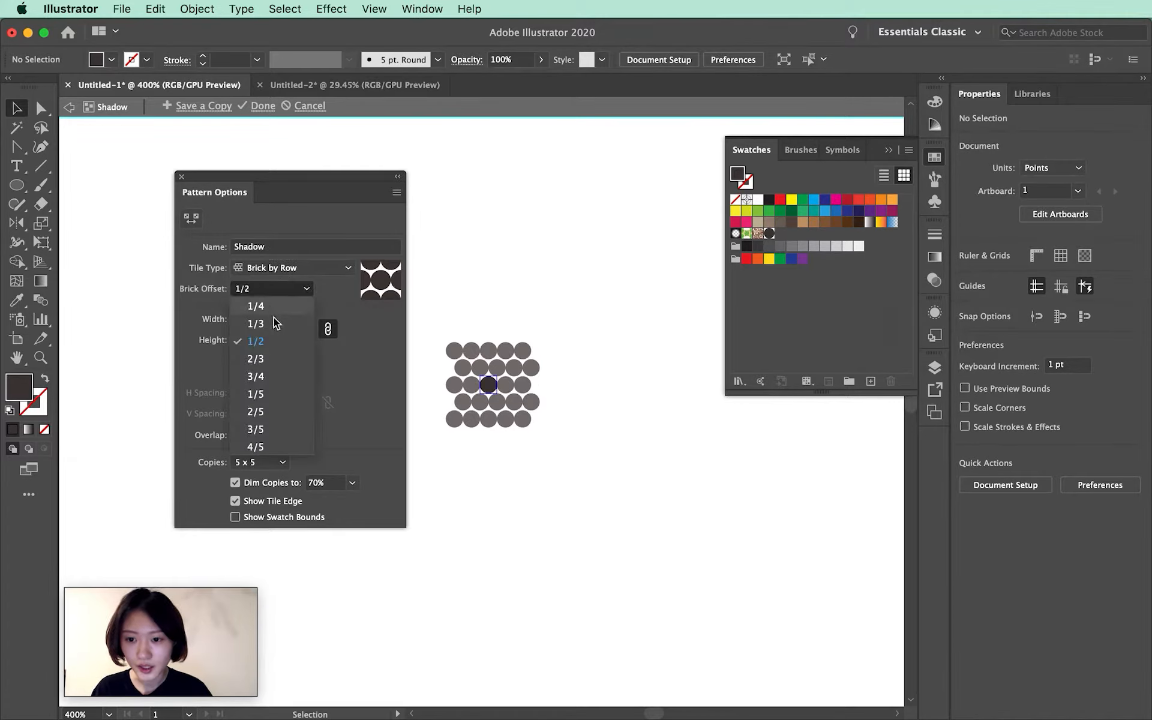
pyautogui.click(279, 376)
pyautogui.click(273, 288)
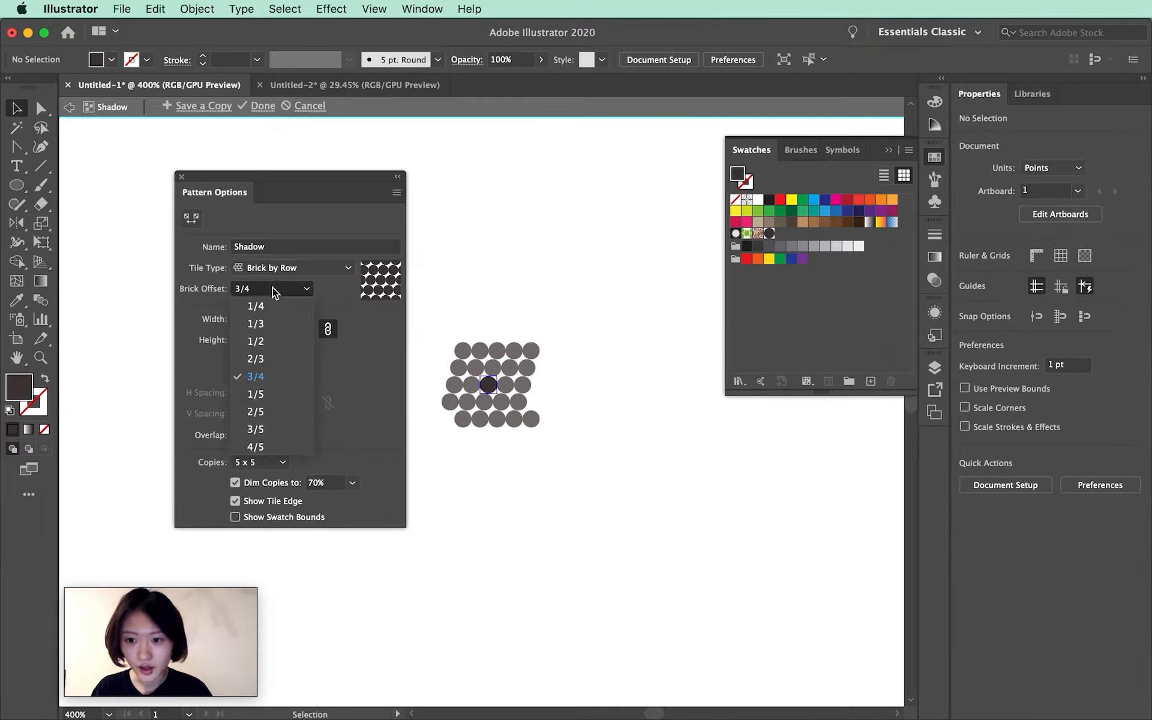
pyautogui.click(275, 340)
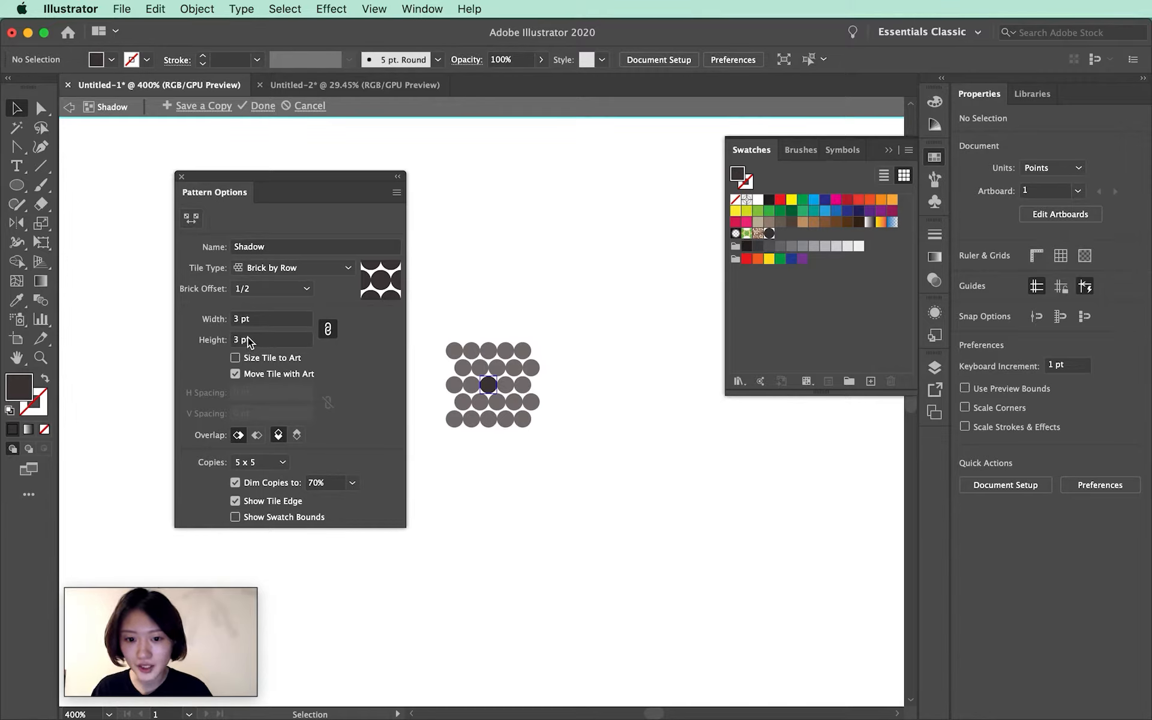
# Step: Set the pattern tile's width and height to 5 pt and finish editing the pattern
pyautogui.doubleClick(229, 318)
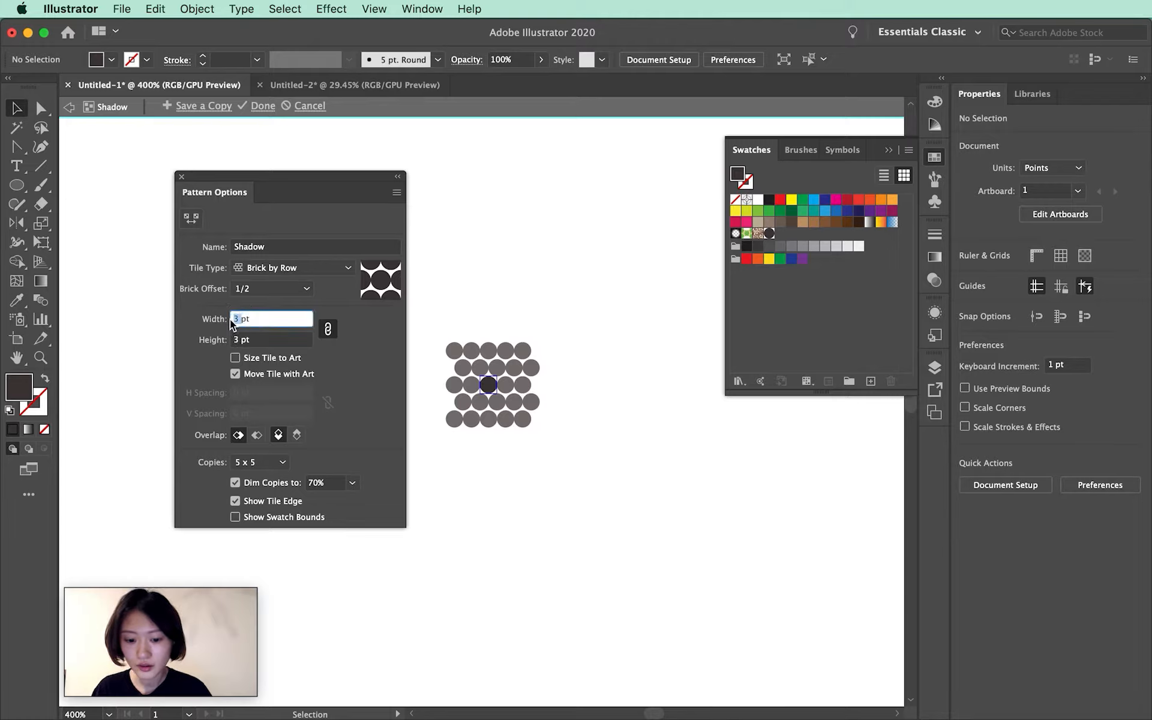
pyautogui.write('5pt')
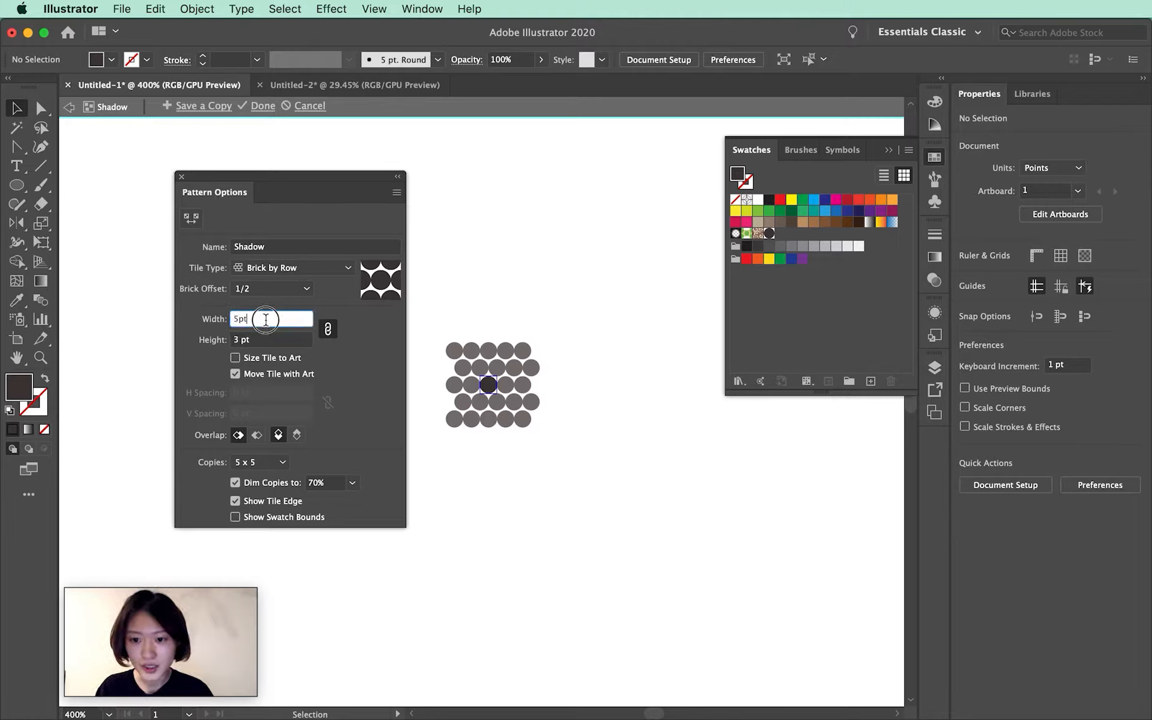
pyautogui.click(265, 338)
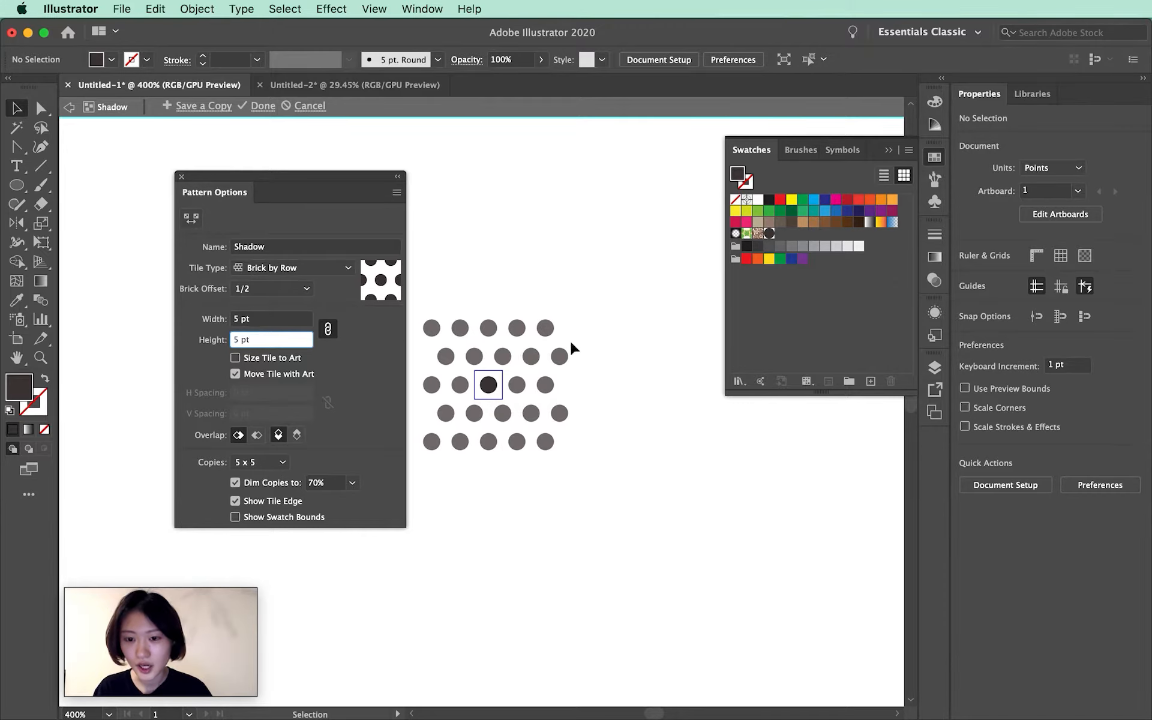
pyautogui.click(264, 107)
# Step: Fill the shadow outline beneath the cat with the Shadow dot pattern swatch
pyautogui.scroll(-3, 449, 307)
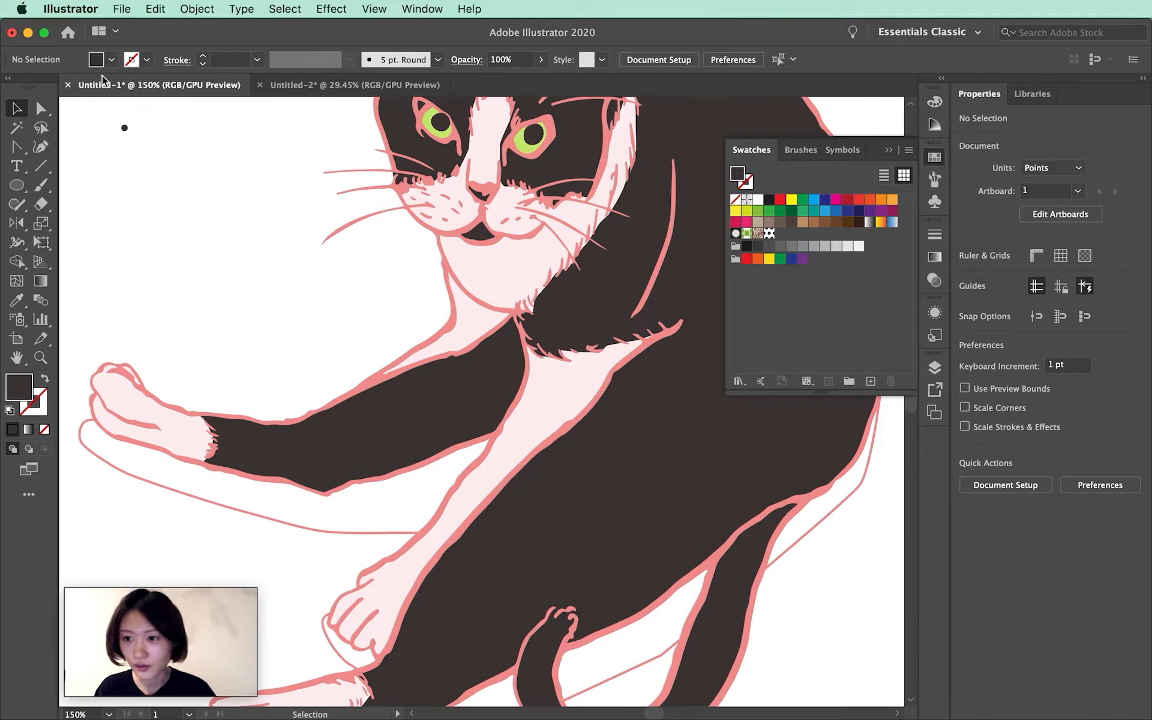
pyautogui.click(244, 511)
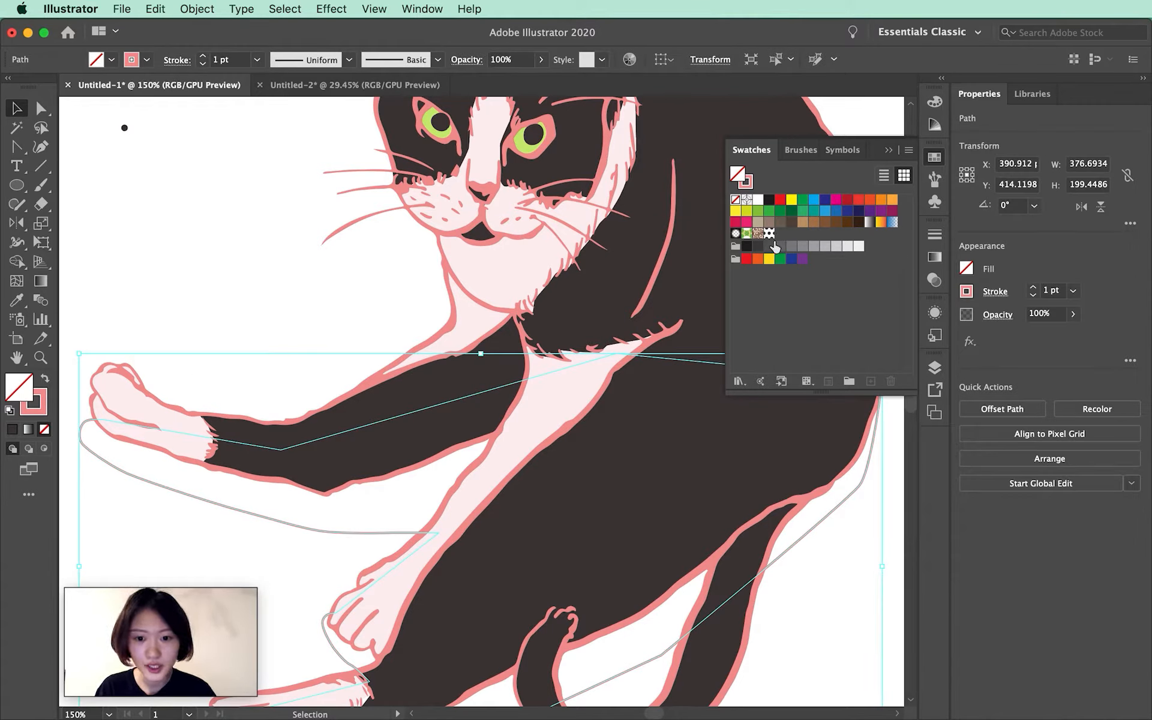
pyautogui.click(770, 233)
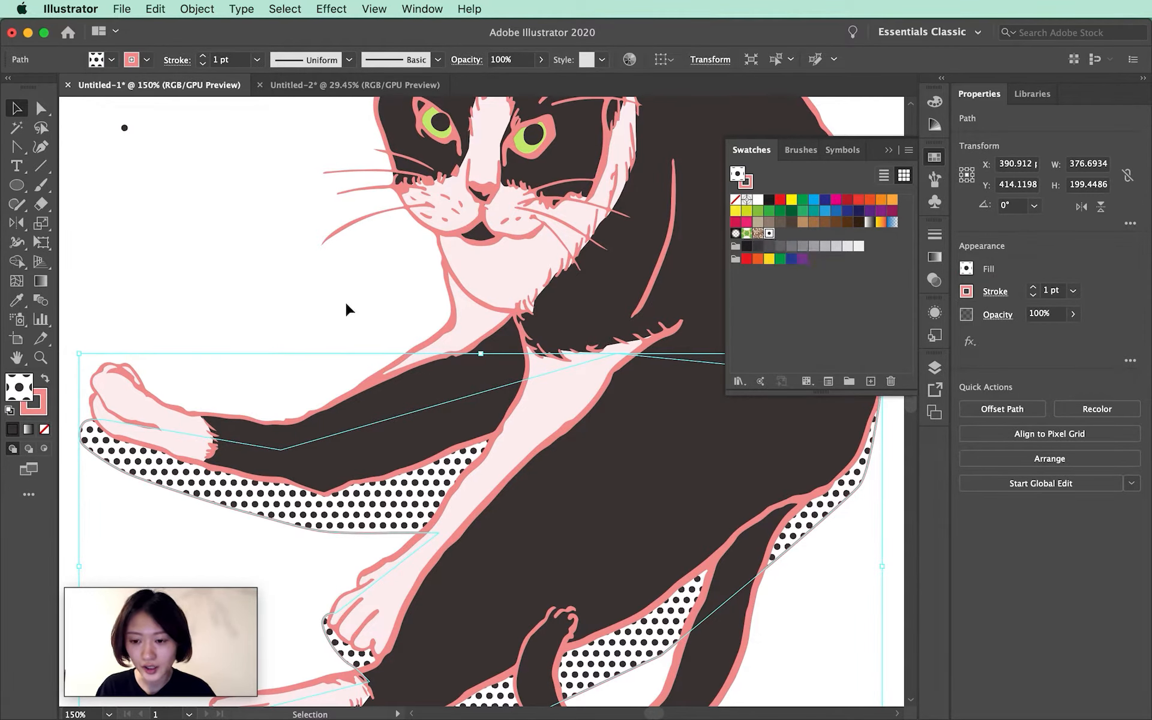
pyautogui.press('super+minus')
pyautogui.press('super+minus')
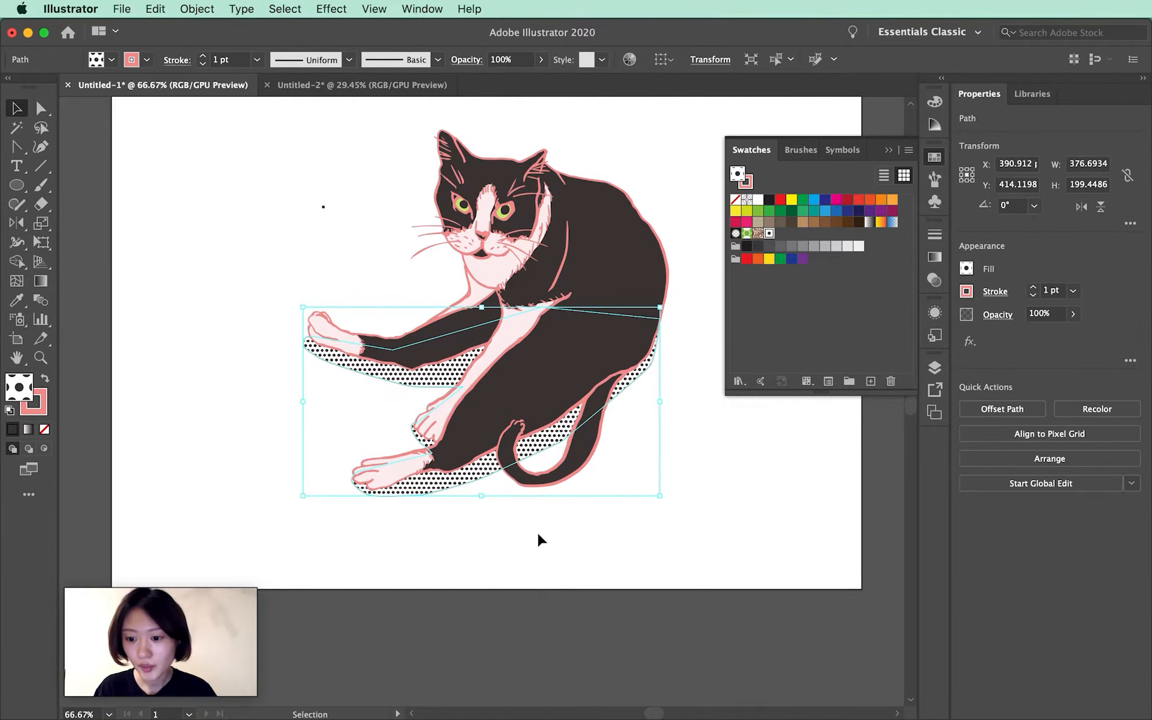
pyautogui.click(537, 540)
# Step: Remove the pink stroke from the dotted shadow shape
pyautogui.click(412, 399)
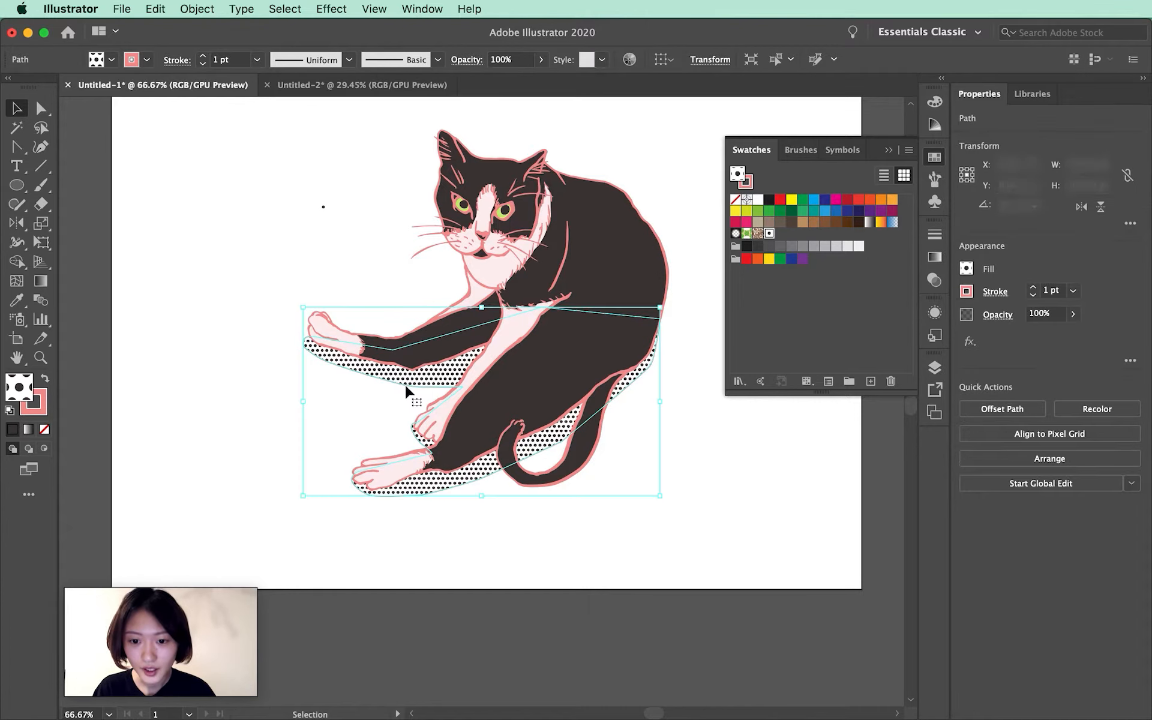
pyautogui.click(37, 403)
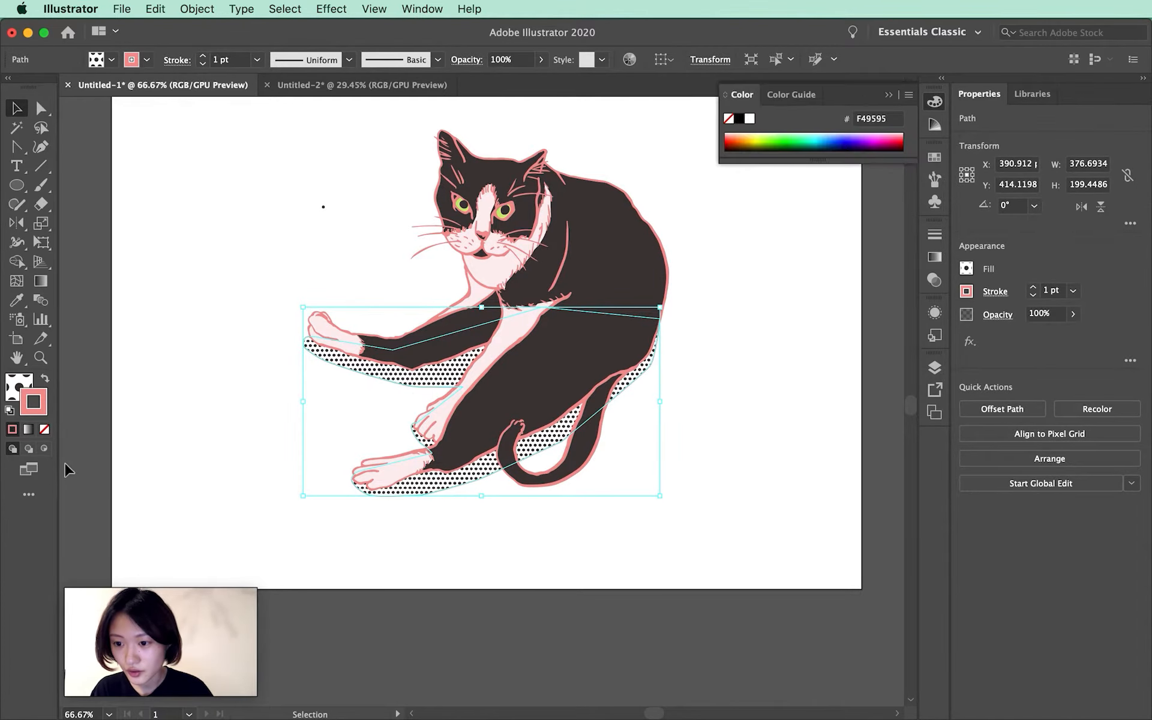
pyautogui.click(44, 429)
pyautogui.click(214, 371)
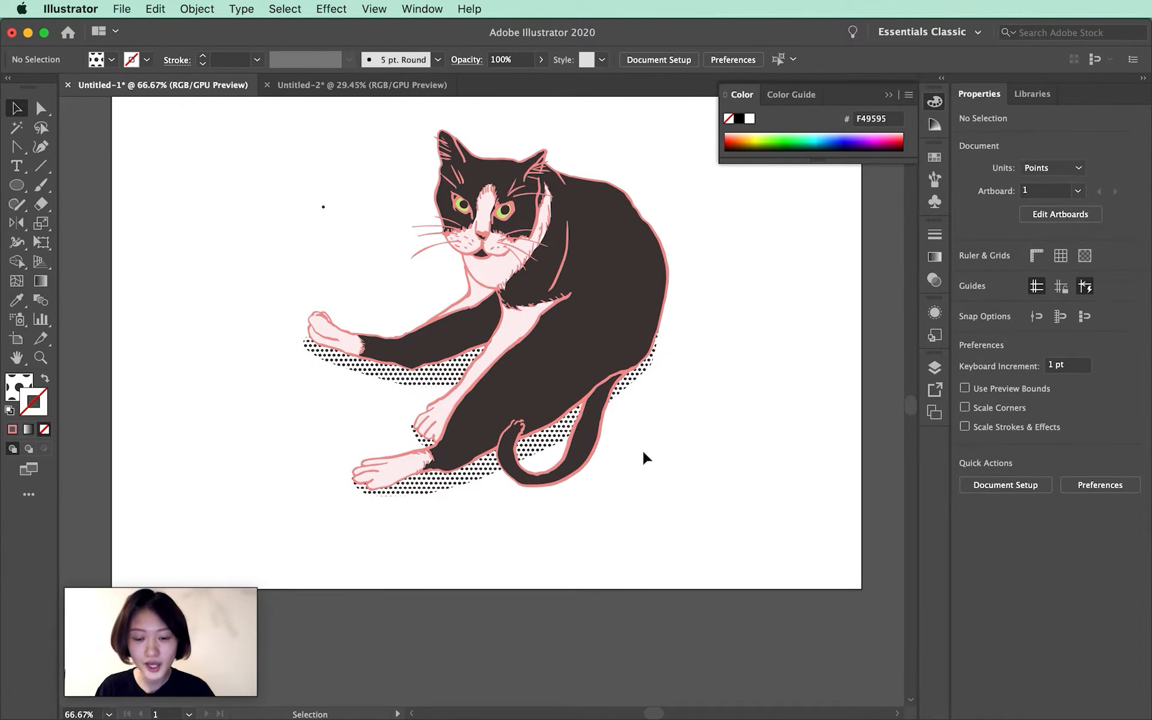
pyautogui.hscroll(3, 643, 450)
pyautogui.scroll(2, 642, 450)
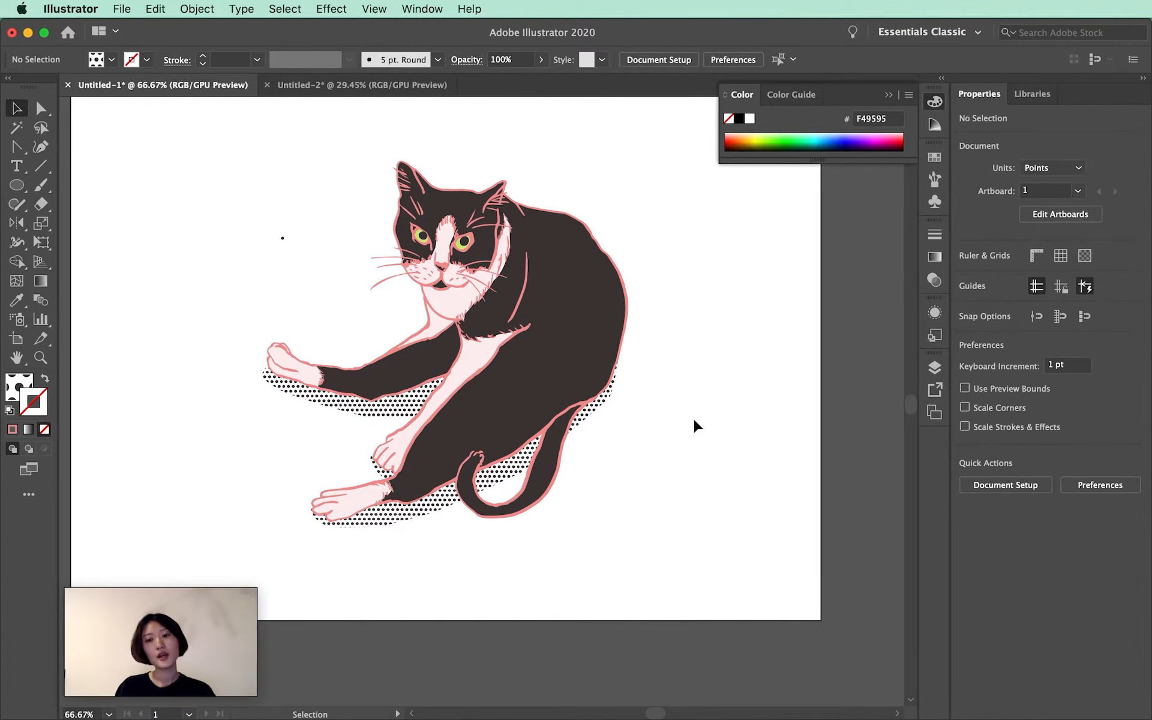
pyautogui.click(384, 408)
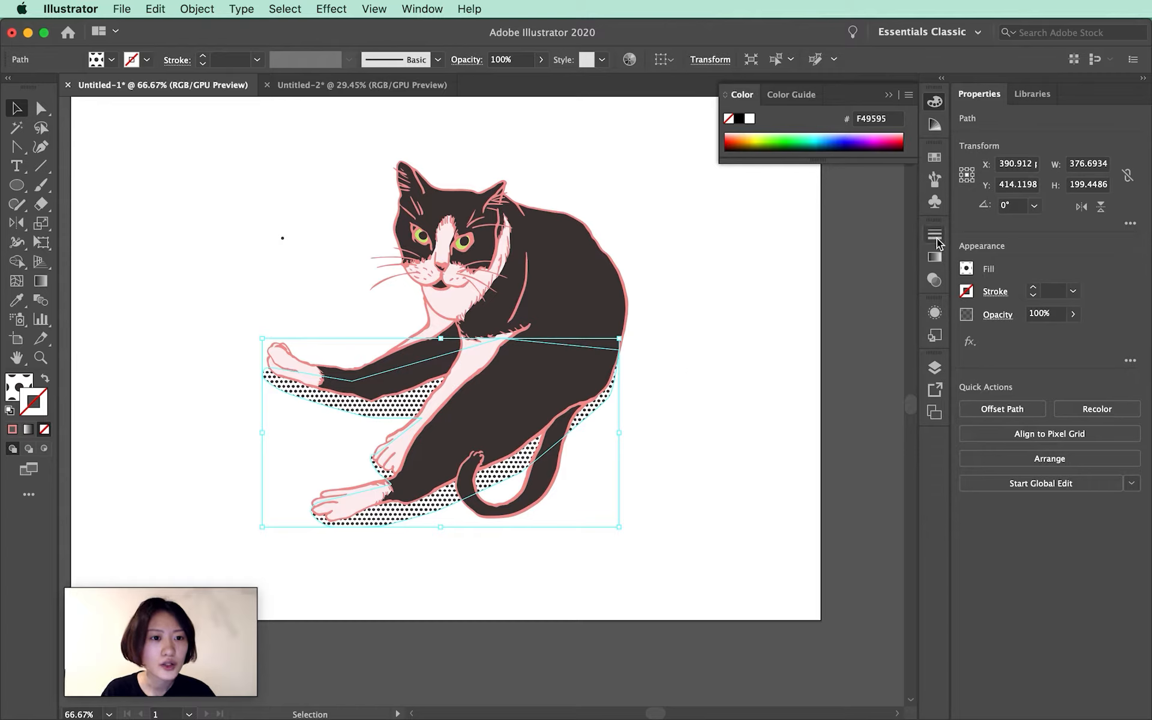
pyautogui.click(940, 160)
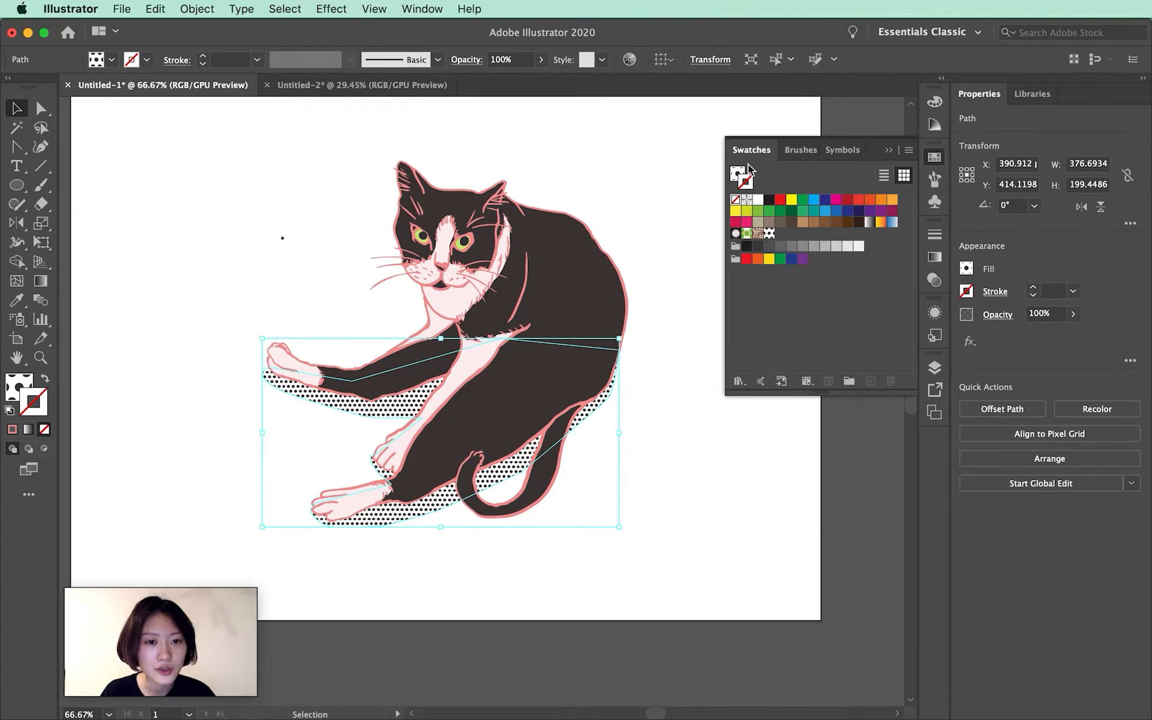
pyautogui.click(769, 234)
pyautogui.doubleClick(769, 234)
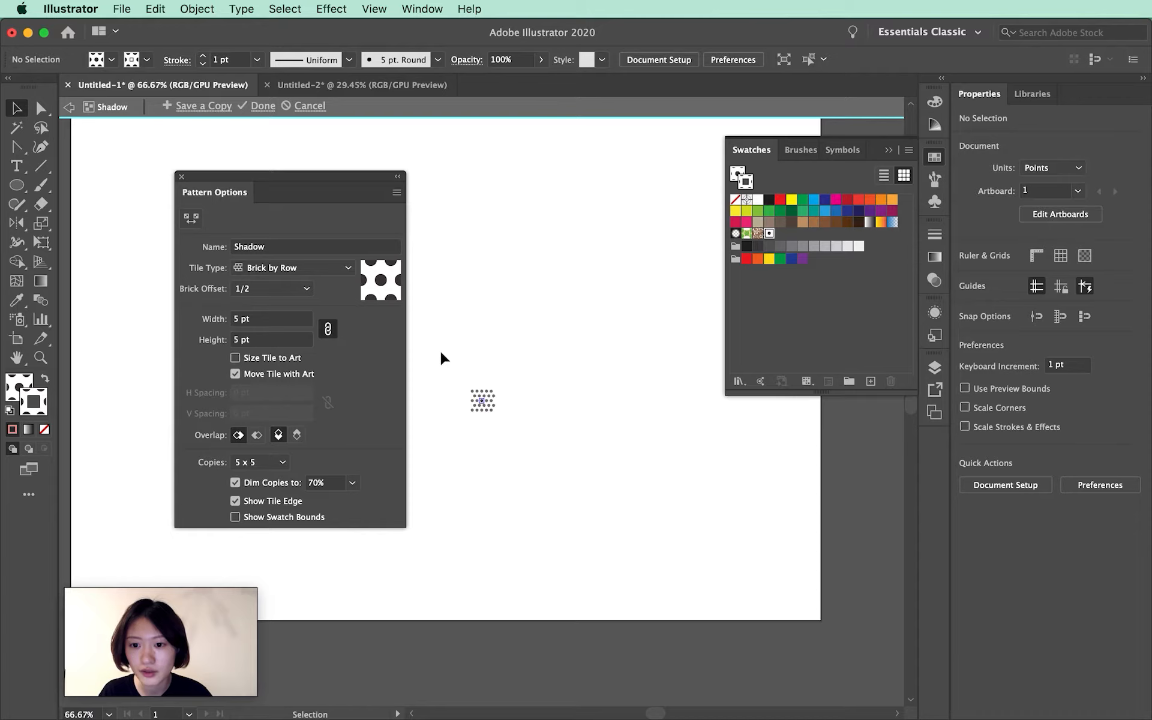
pyautogui.click(318, 107)
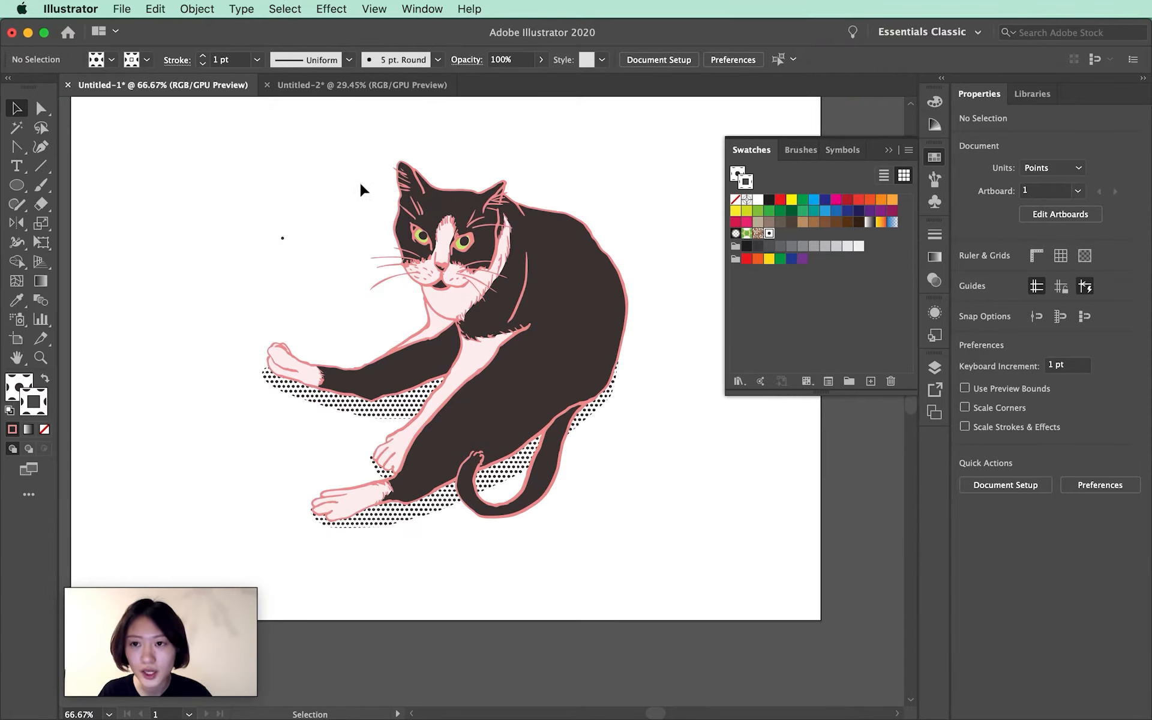
# Step: Edit the Shadow pattern used by the cat's shadow, scale its circle down proportionally within the tile, and finish editing
pyautogui.click(369, 412)
pyautogui.click(195, 10)
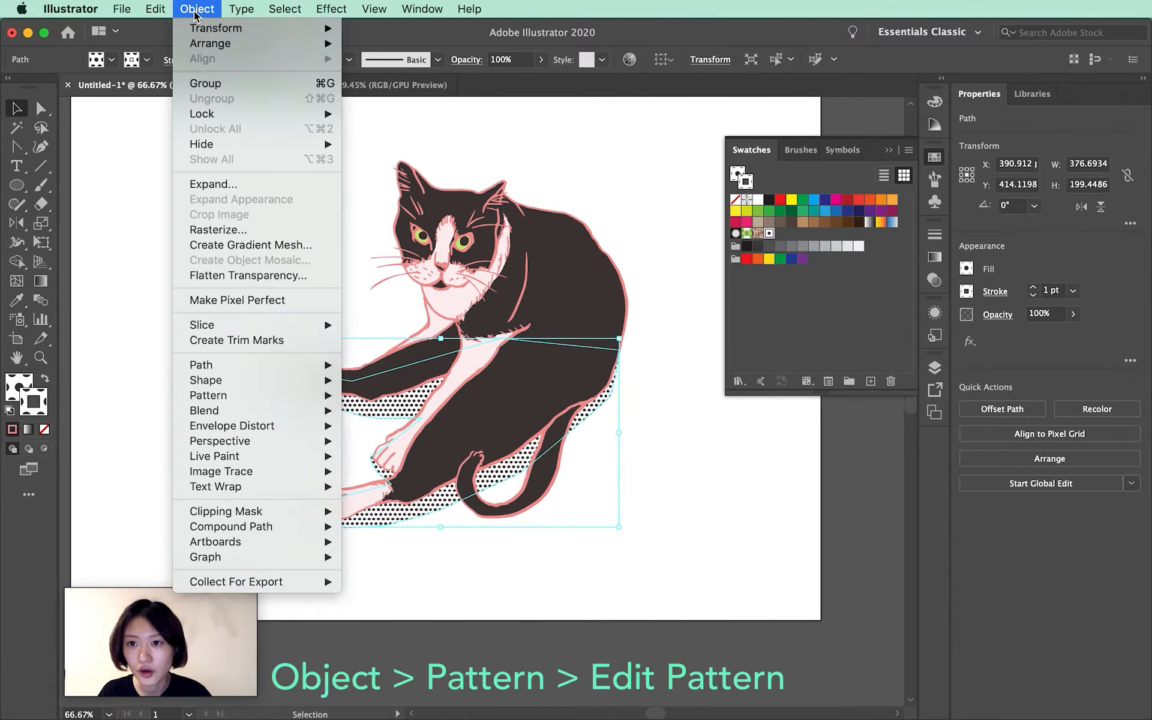
pyautogui.moveTo(288, 395)
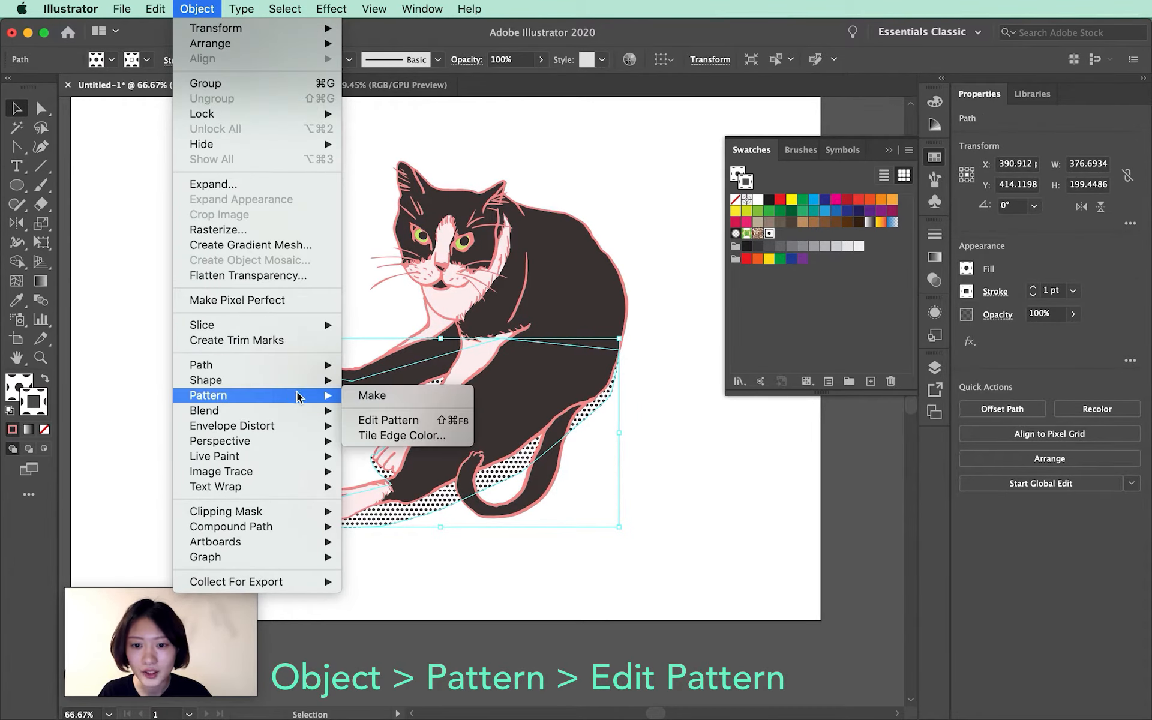
pyautogui.click(414, 419)
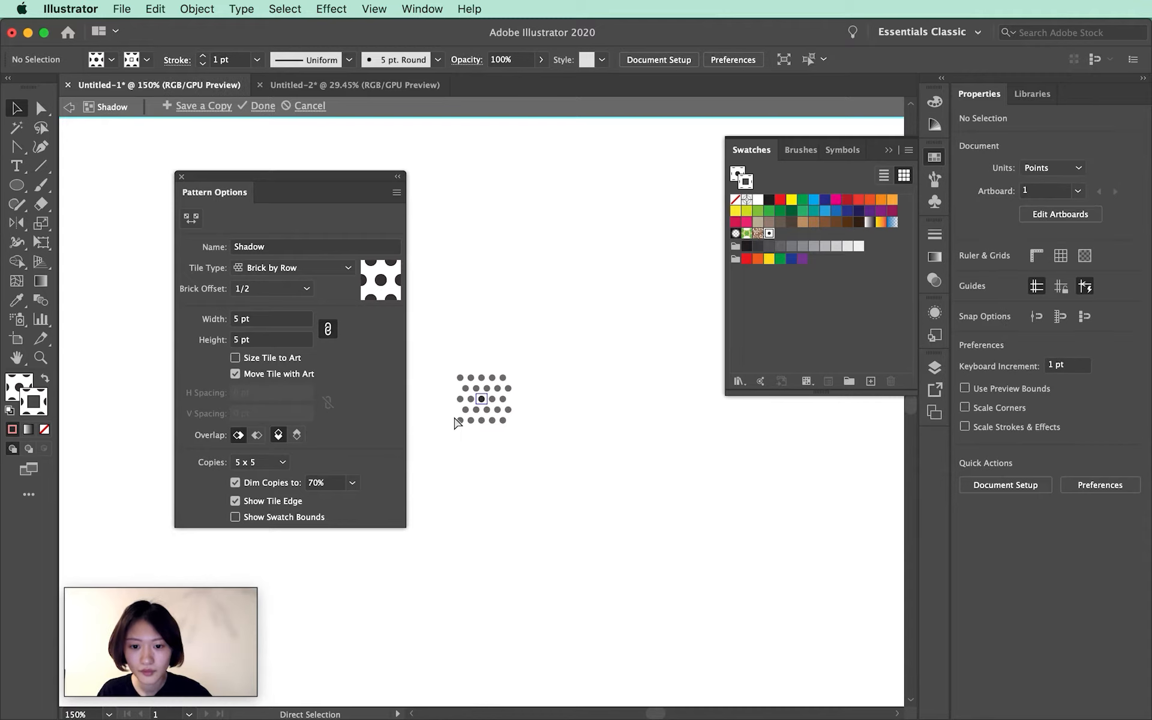
pyautogui.click(477, 394)
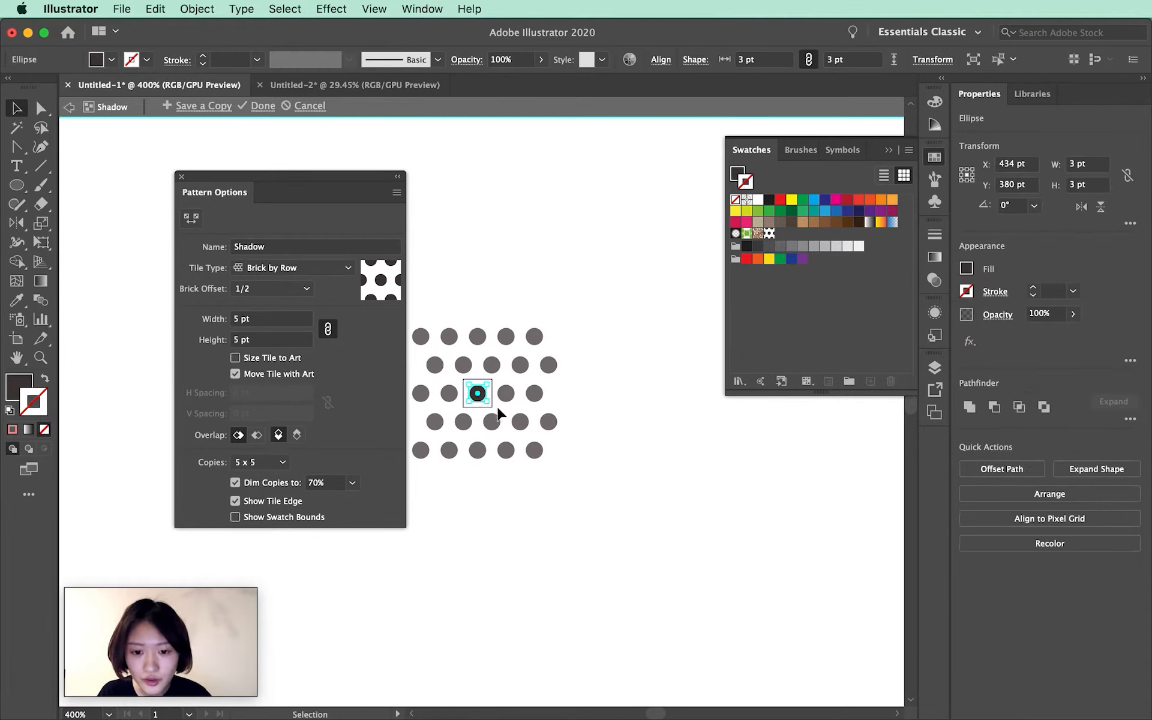
pyautogui.moveTo(491, 406); pyautogui.dragTo(483, 398)
pyautogui.click(586, 413)
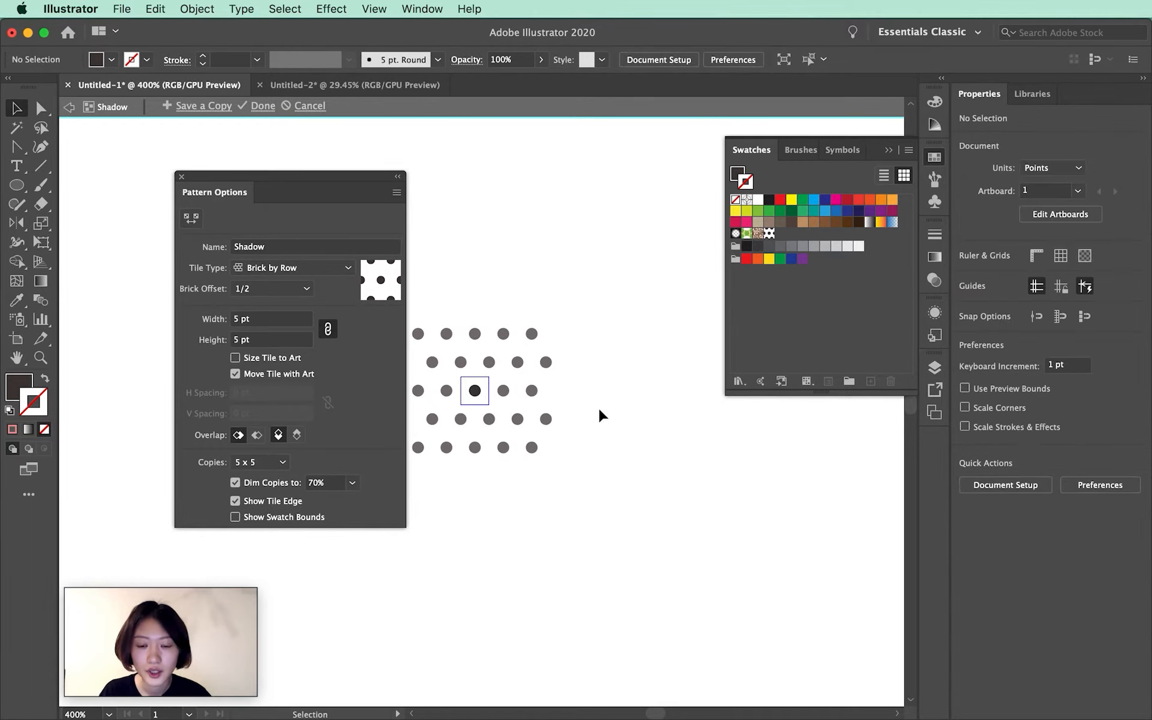
pyautogui.click(259, 111)
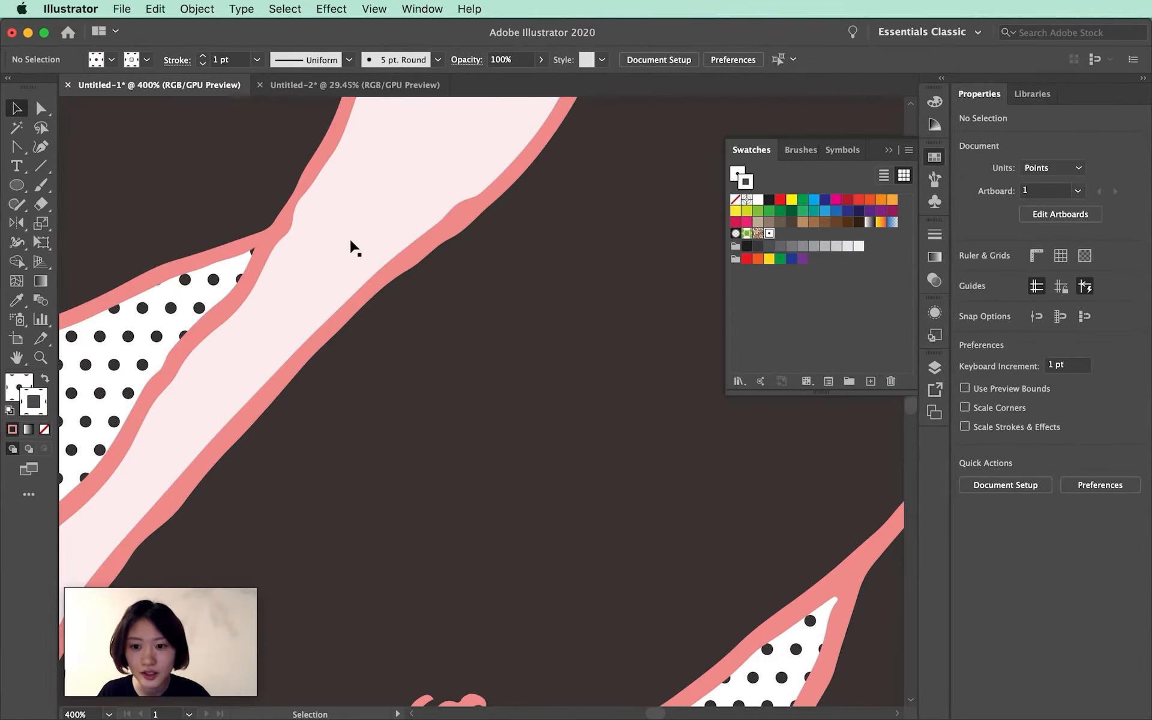
pyautogui.press('super+0')
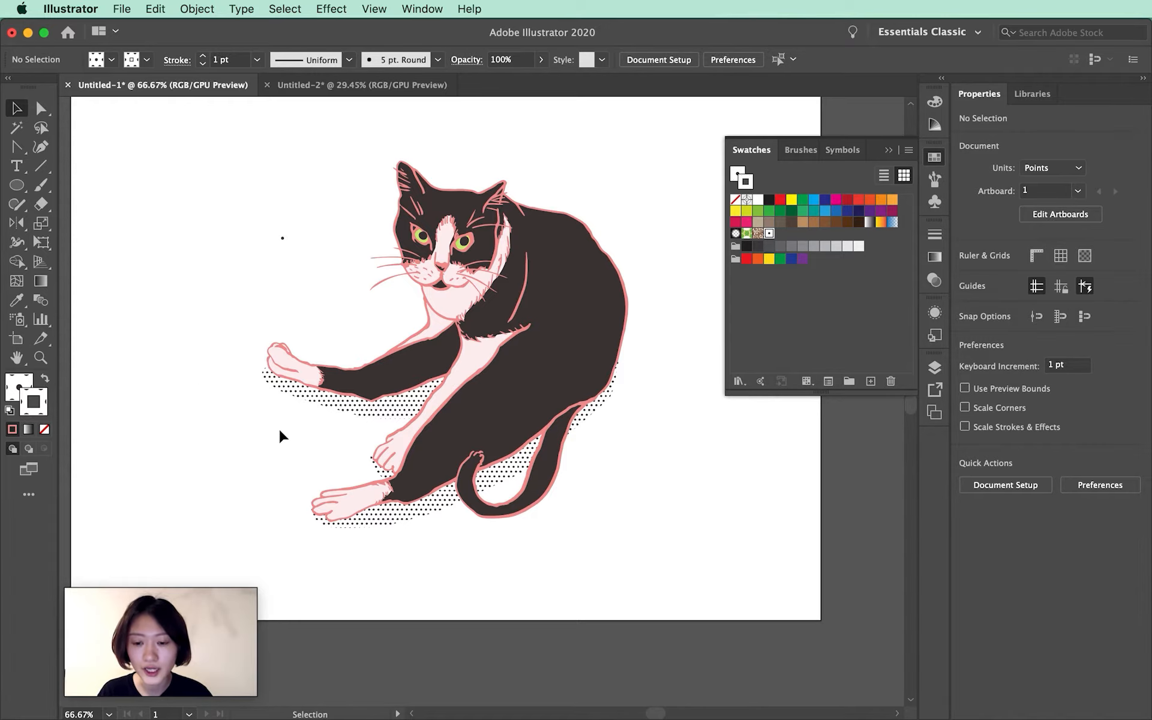
# Step: Rotate only the pattern inside the cat's shadow by 30°, with Transform Objects turned off and Preview turned on
pyautogui.click(376, 424)
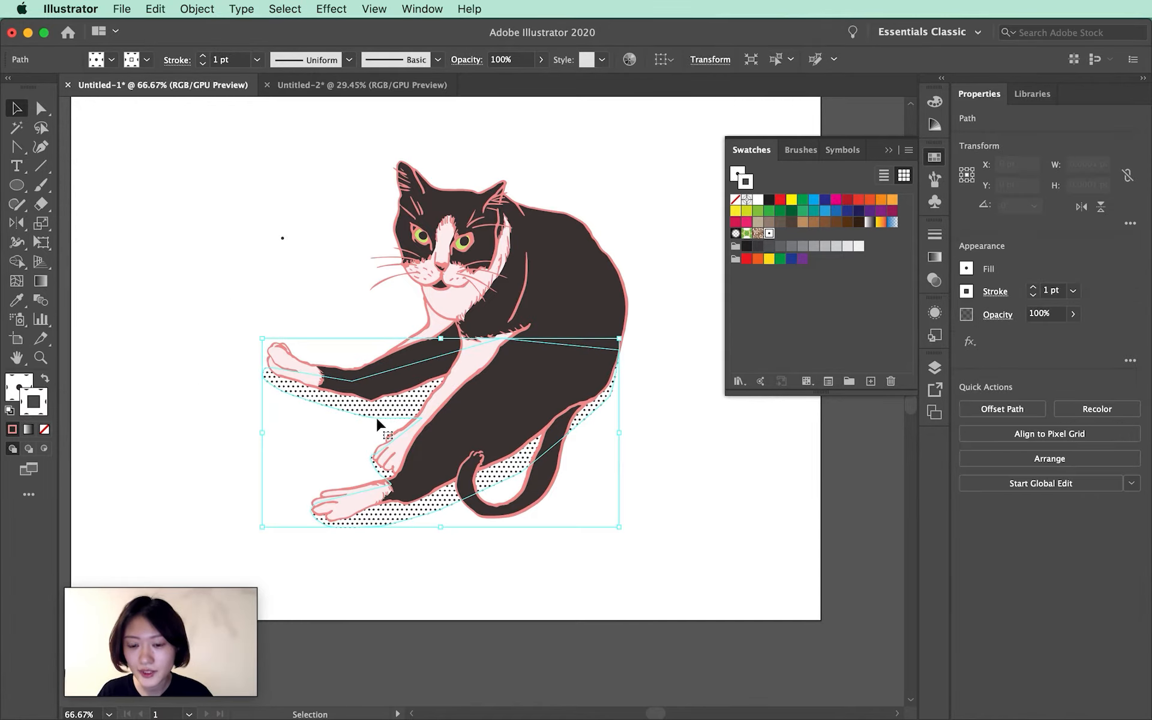
pyautogui.click(20, 229)
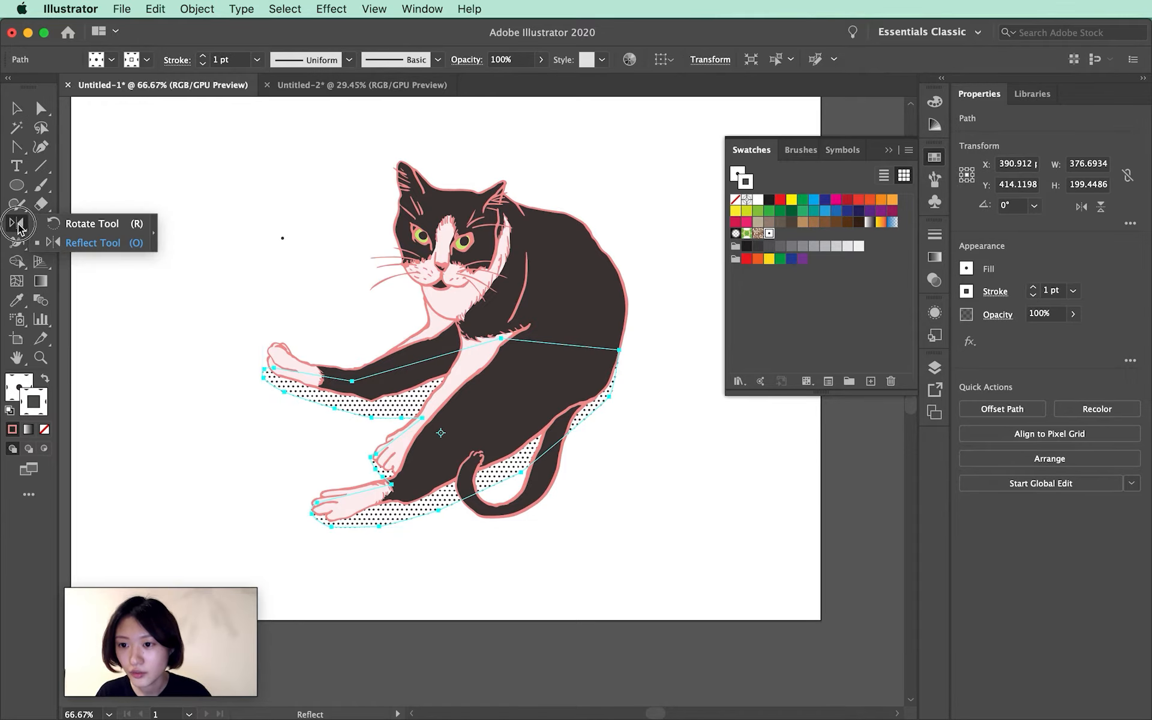
pyautogui.click(86, 232)
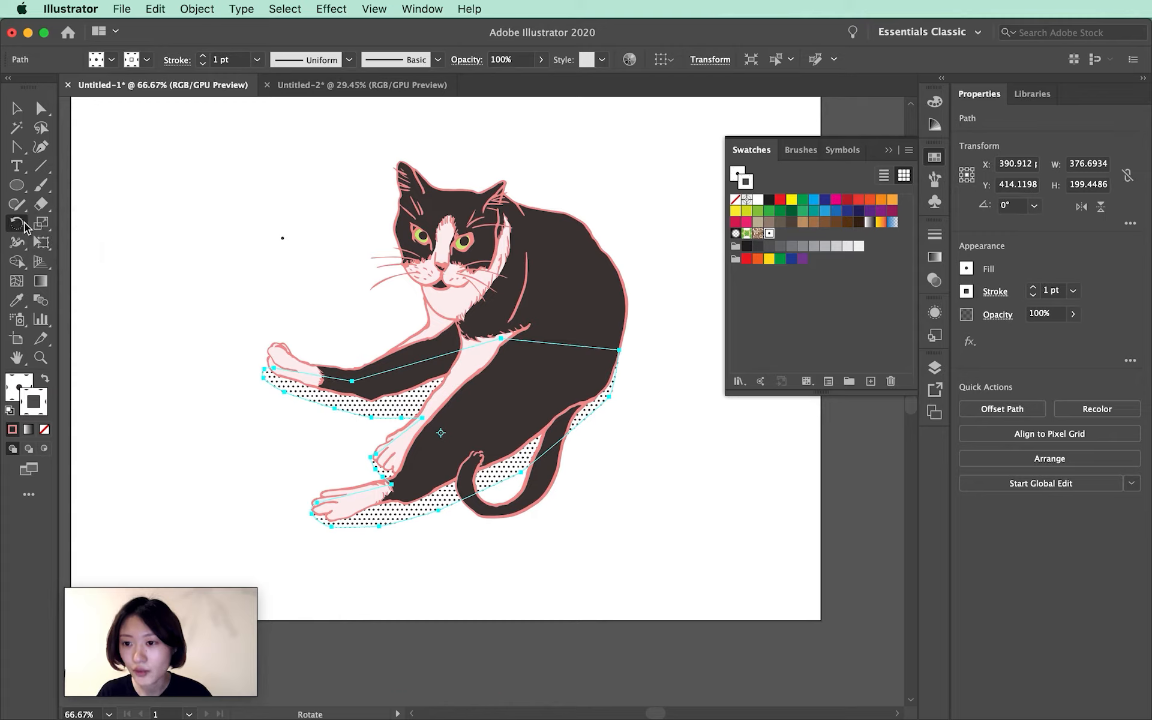
pyautogui.doubleClick(19, 226)
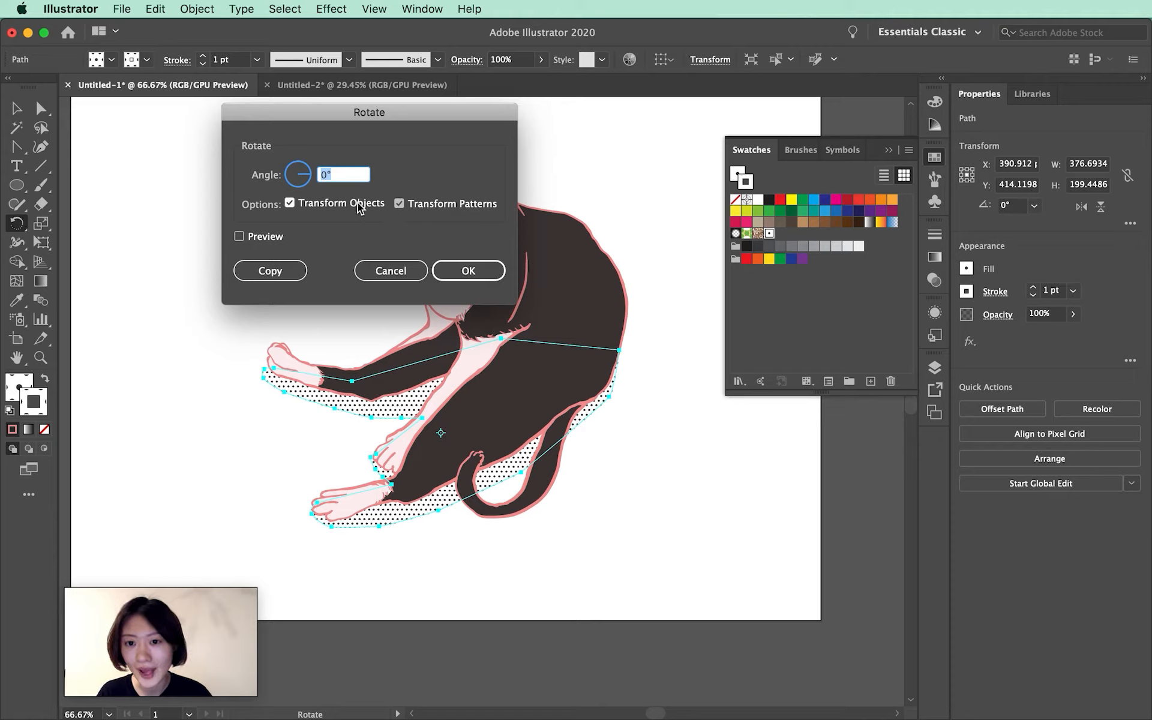
pyautogui.click(315, 205)
pyautogui.click(257, 238)
pyautogui.moveTo(295, 174); pyautogui.dragTo(319, 174)
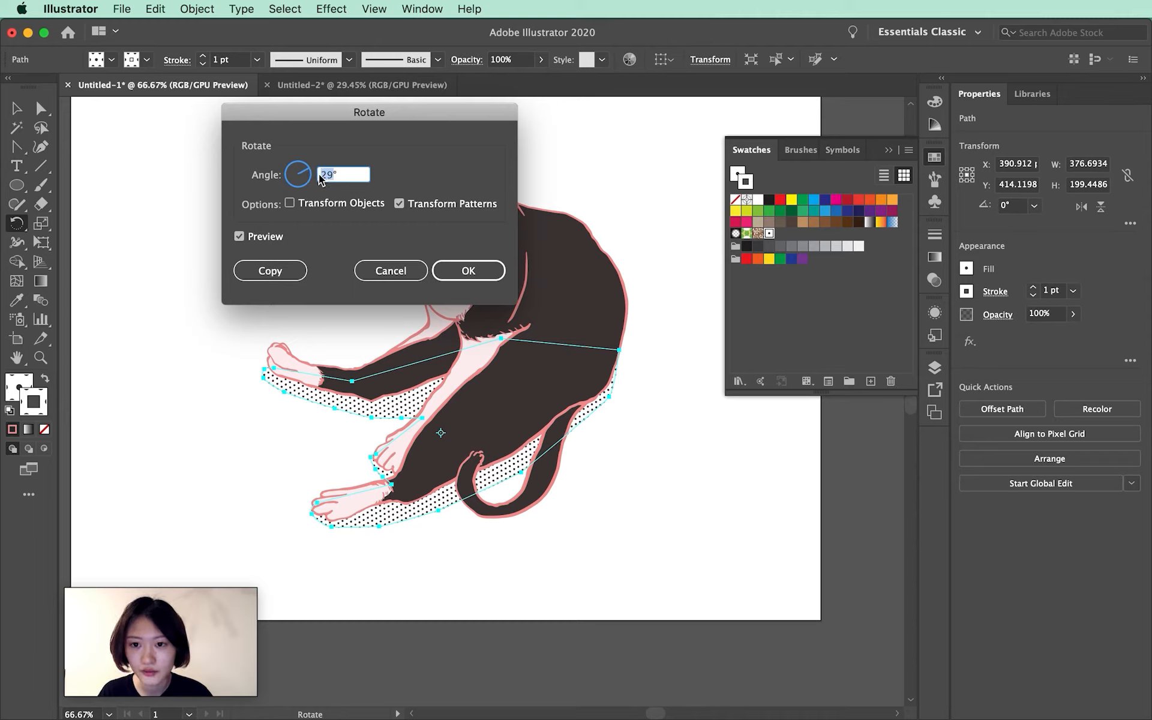
pyautogui.write('30')
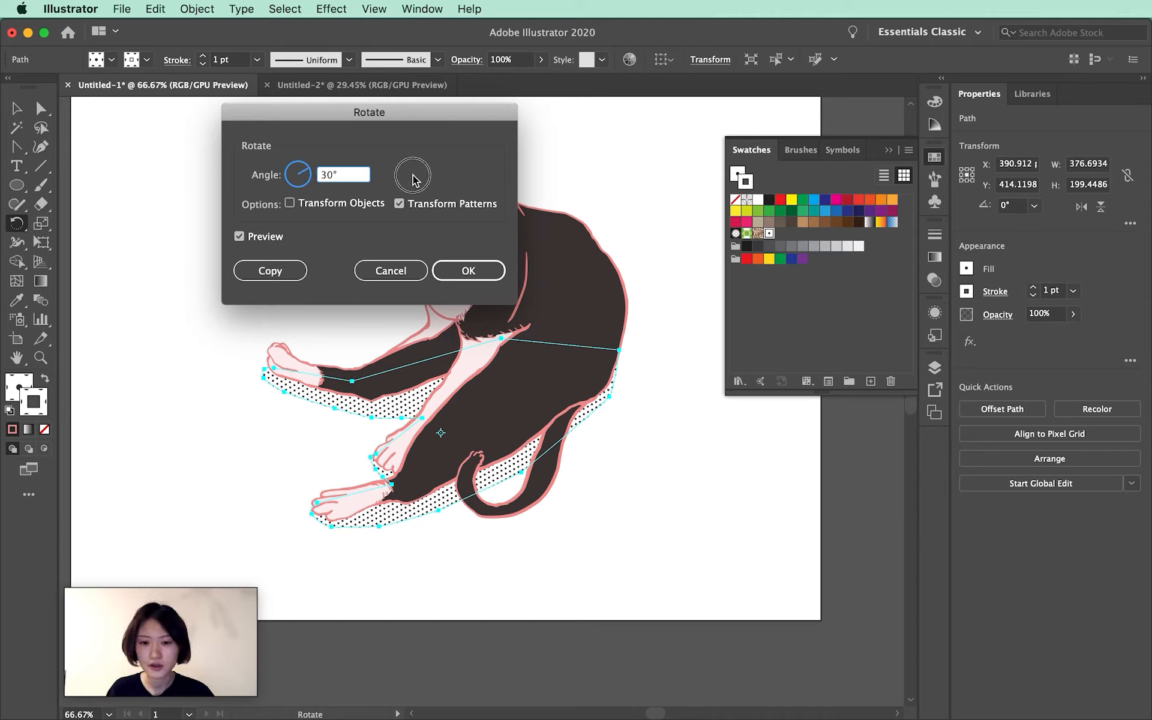
pyautogui.click(468, 270)
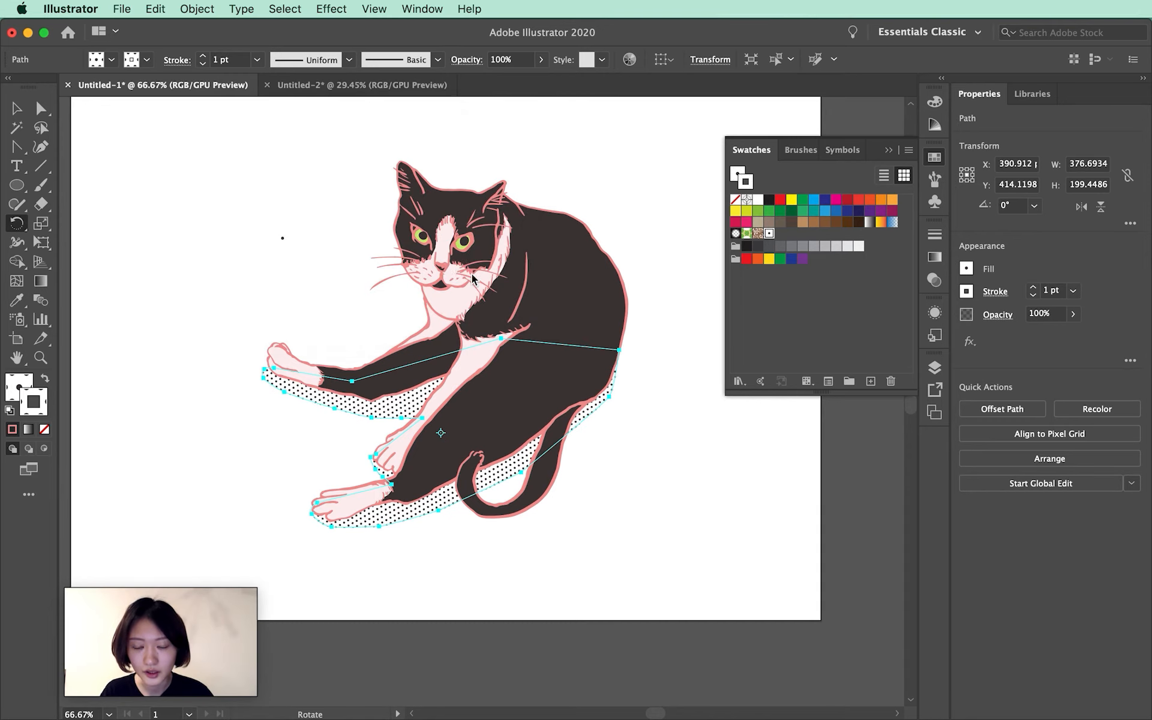
# Step: Delete the original small circle beside the cat from the artboard
pyautogui.click(22, 111)
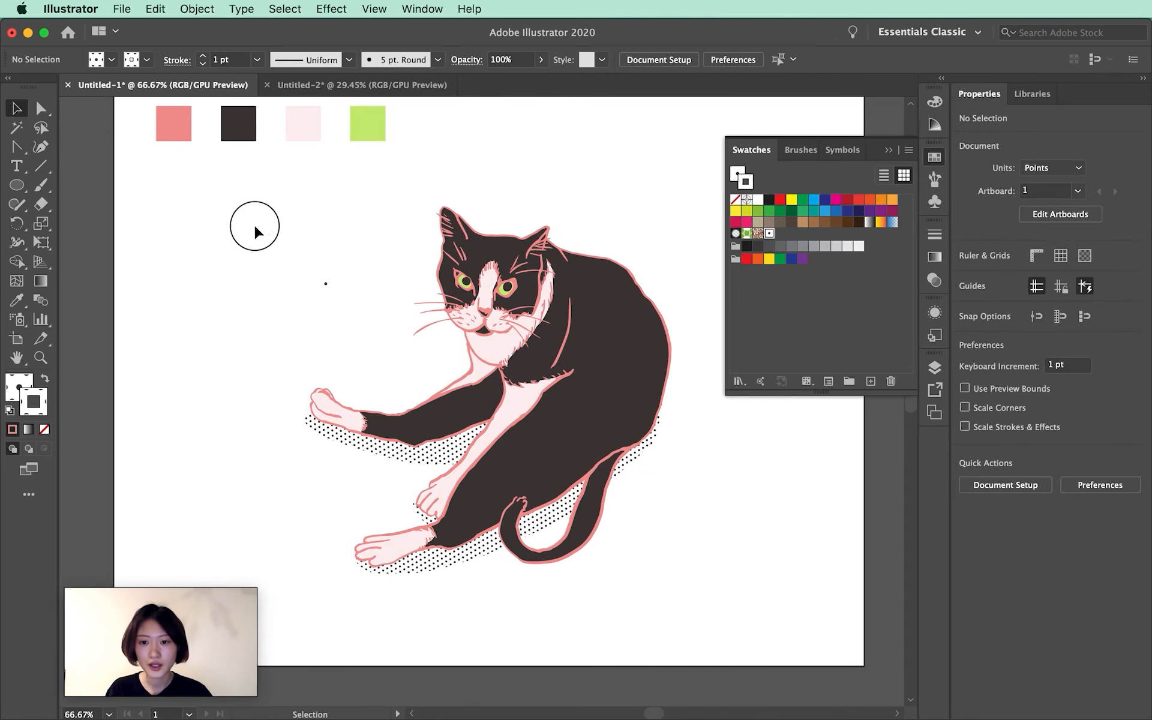
pyautogui.moveTo(253, 224); pyautogui.dragTo(358, 314)
pyautogui.click(240, 296)
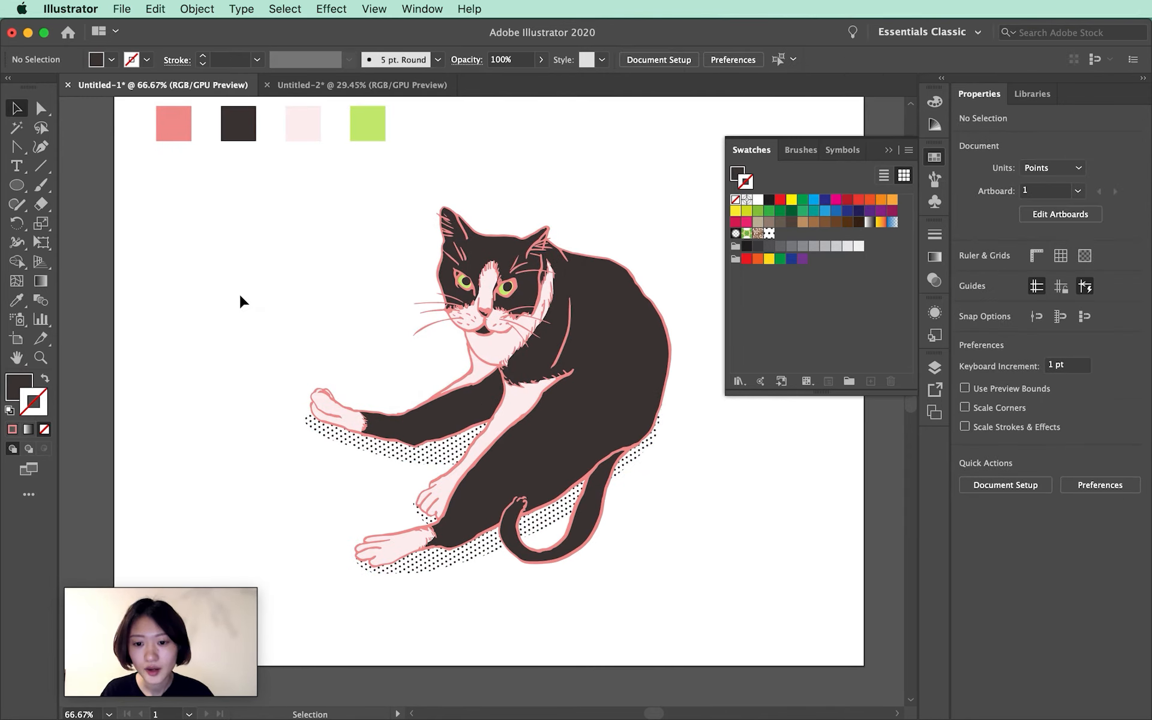